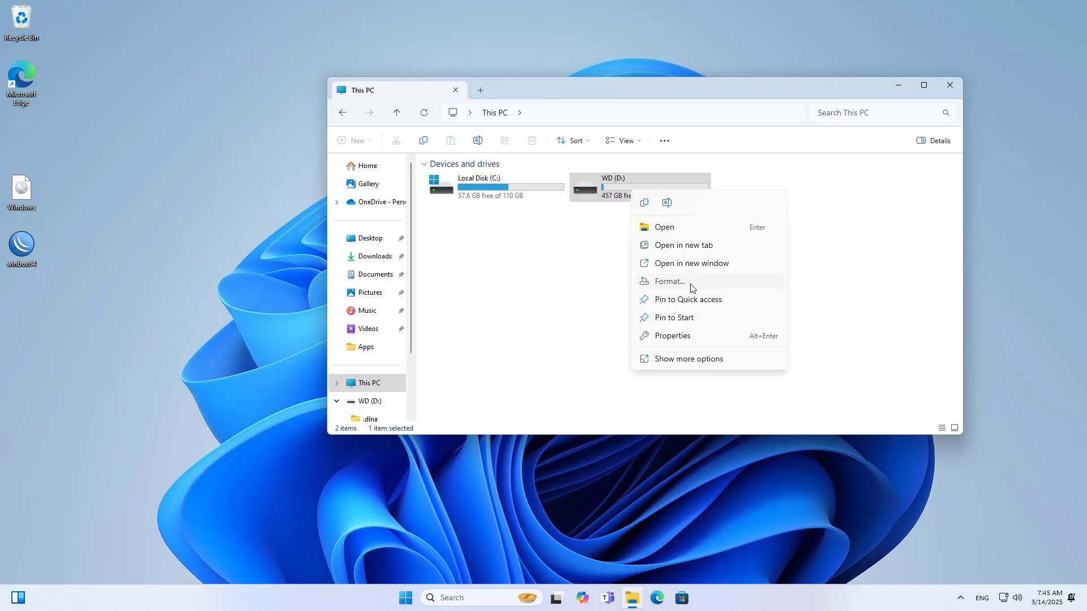
# - Quick-format the WD (D:) drive as NTFS with 4096-byte allocation units and the volume label WD
pyautogui.click(650, 283)
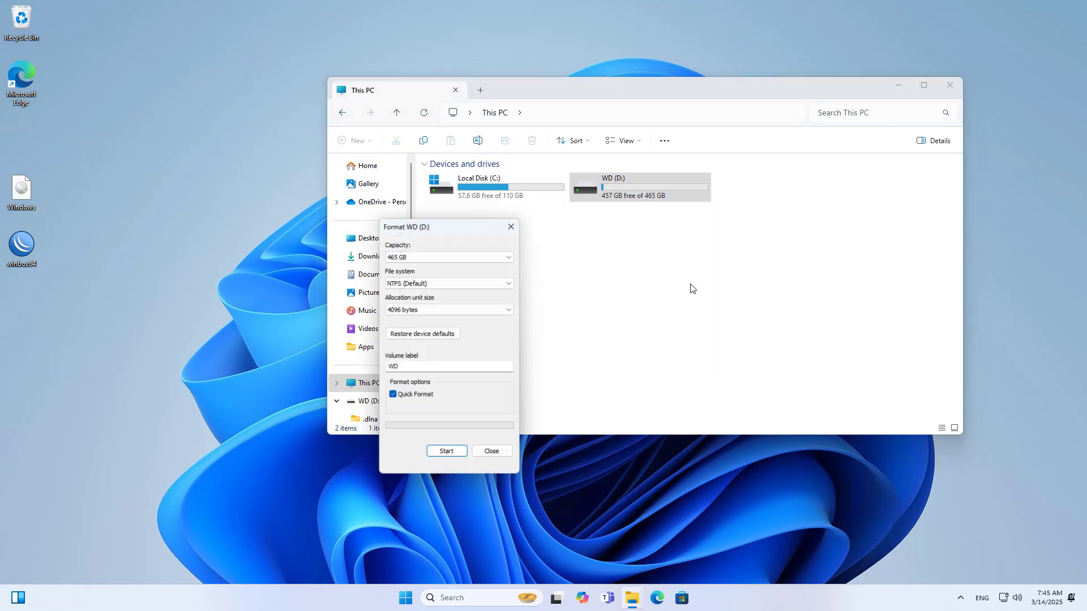
pyautogui.doubleClick(413, 365)
pyautogui.click(414, 286)
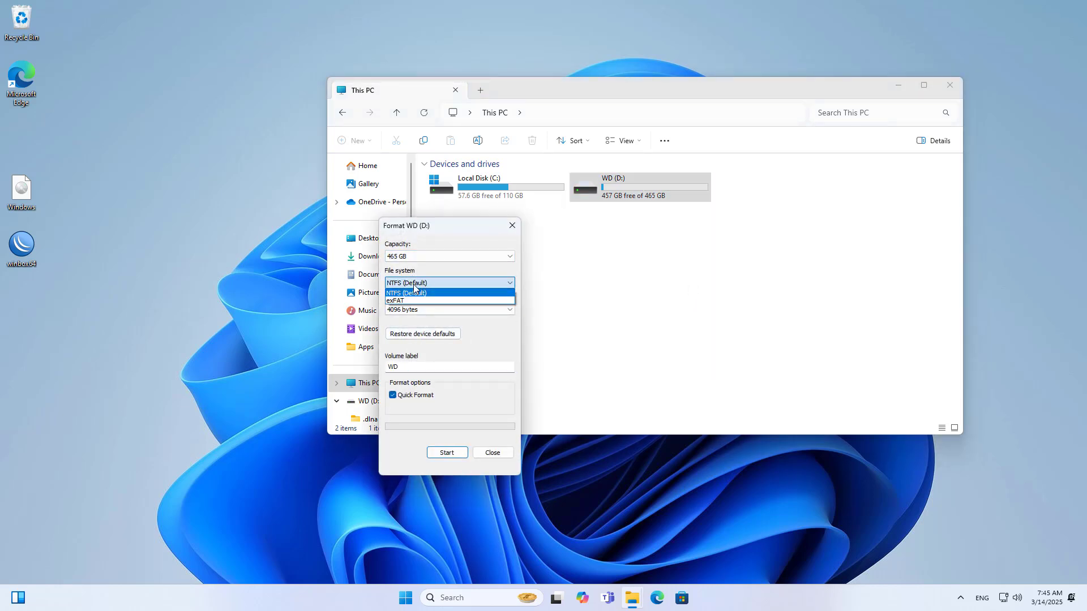
pyautogui.click(413, 284)
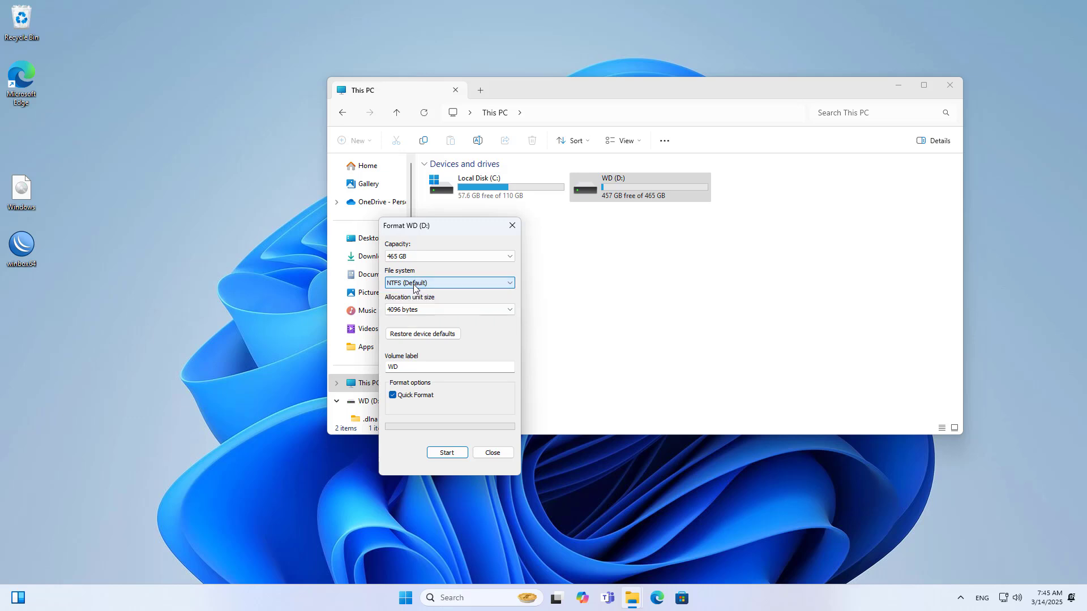
pyautogui.click(447, 453)
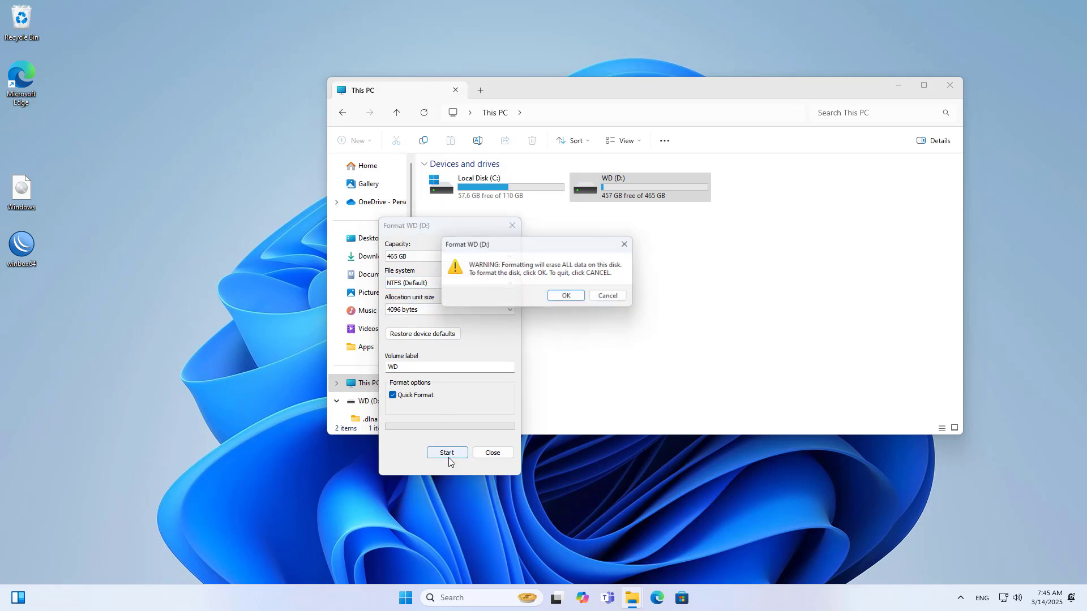
pyautogui.click(576, 295)
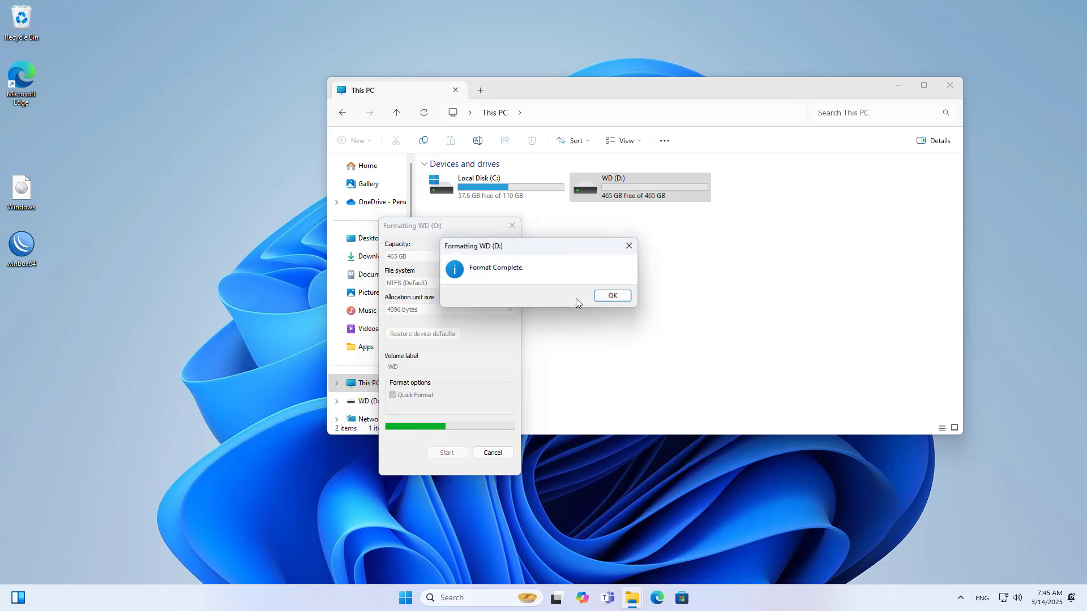
pyautogui.click(611, 295)
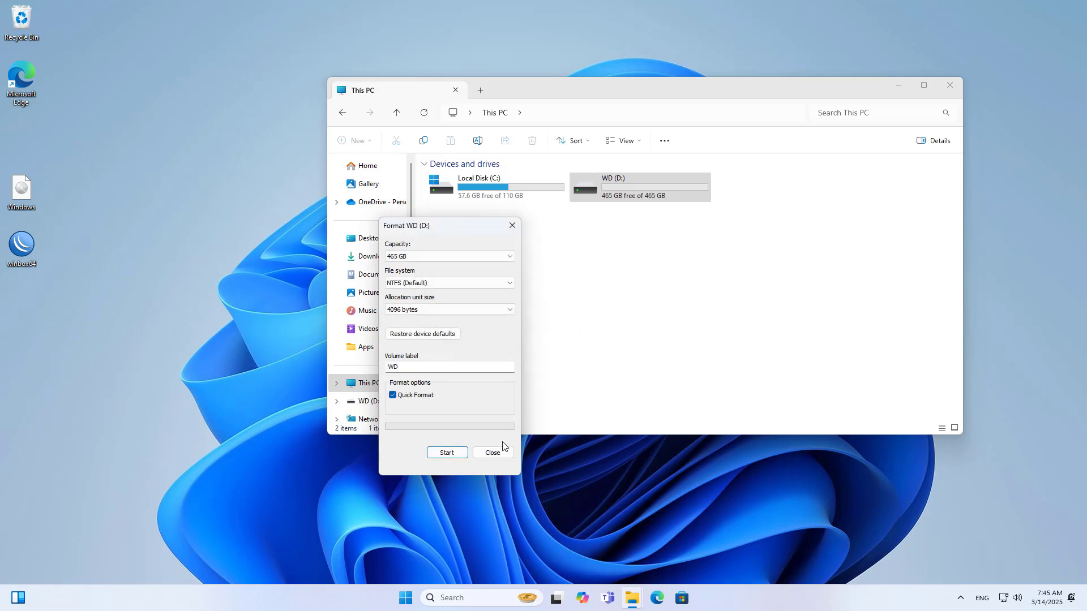
pyautogui.click(494, 453)
# - Create a folder named Media in the root of the WD (D:) drive, open it, and close the file window
pyautogui.doubleClick(637, 192)
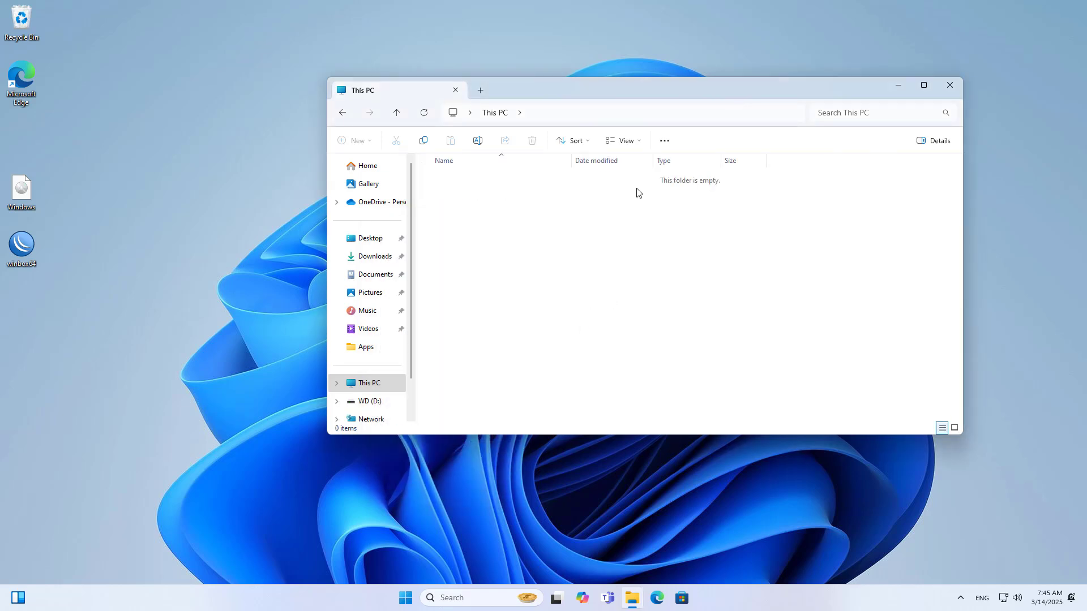
pyautogui.rightClick(470, 231)
pyautogui.moveTo(539, 309)
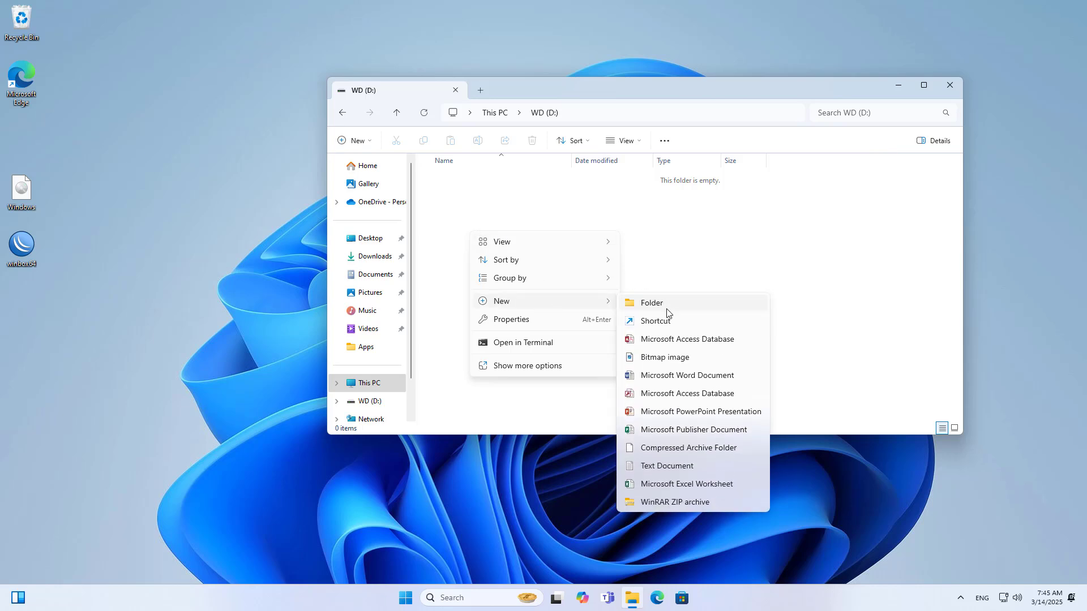
pyautogui.click(650, 303)
pyautogui.write('Med')
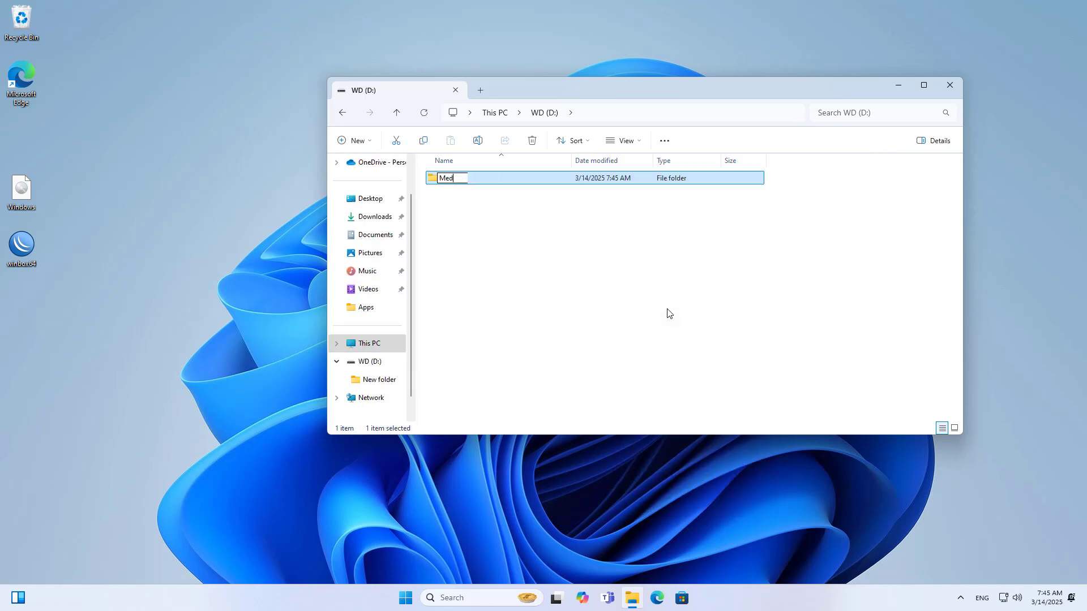
pyautogui.write('ia')
pyautogui.press('Return')
pyautogui.click(671, 314)
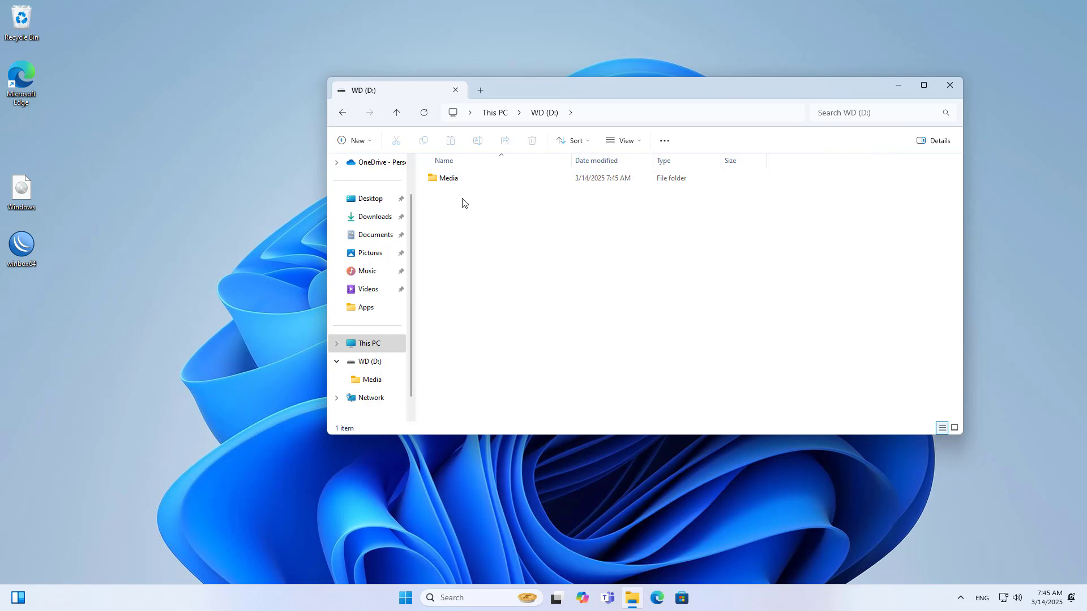
pyautogui.doubleClick(464, 180)
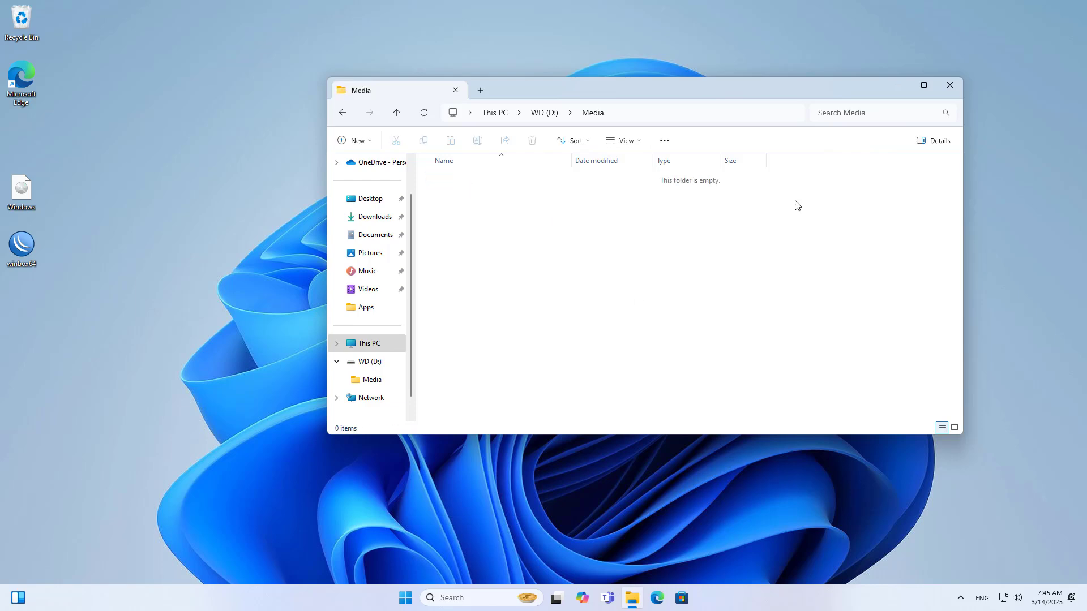
pyautogui.click(942, 90)
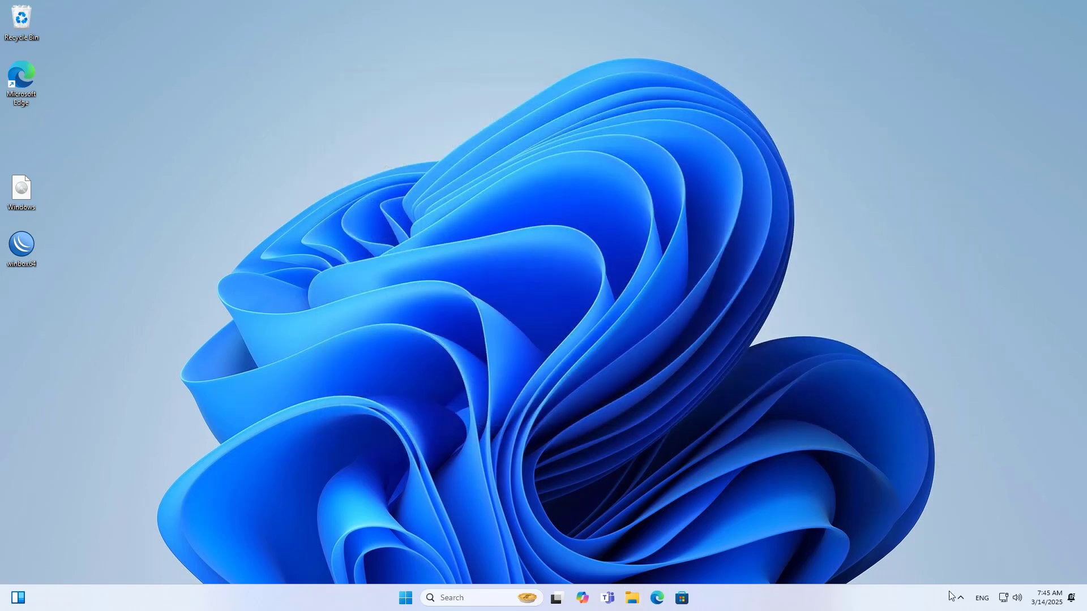
# - Safely eject the Elements 10A8 external drive
pyautogui.click(960, 599)
pyautogui.click(915, 564)
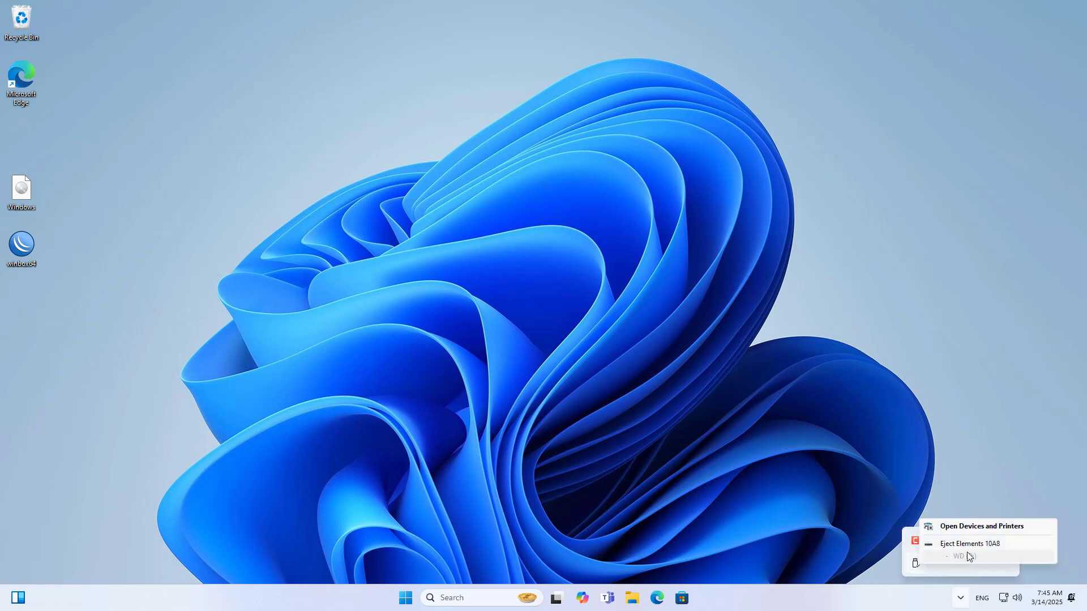
pyautogui.click(972, 545)
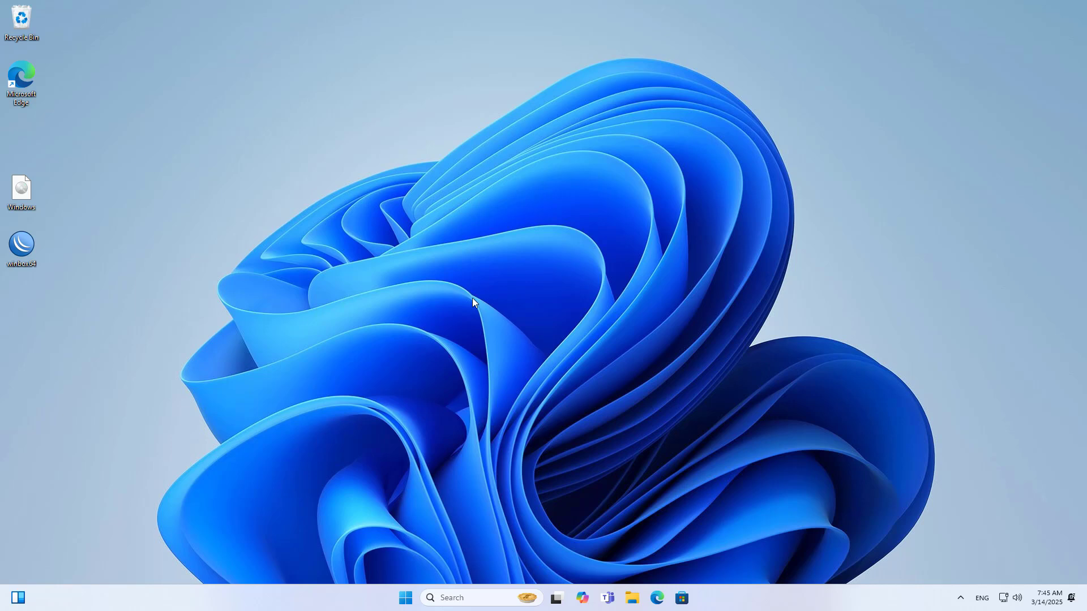
# - Switch to WinBox, maximize it, connect to the MikroTik router at 192.168.88.1, and close the DHCP Server window
pyautogui.doubleClick(28, 249)
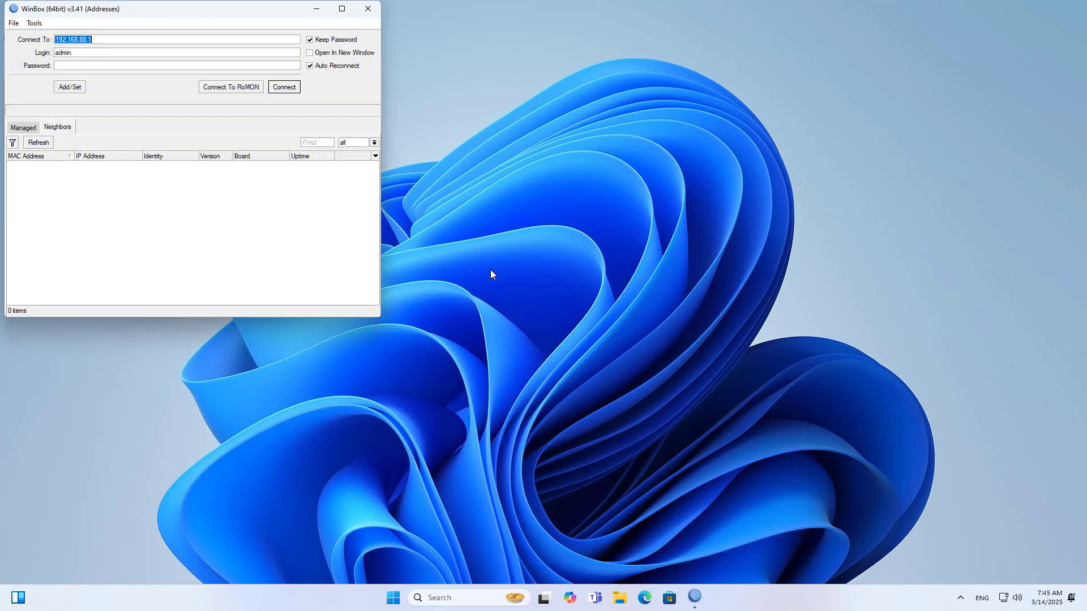
pyautogui.click(341, 9)
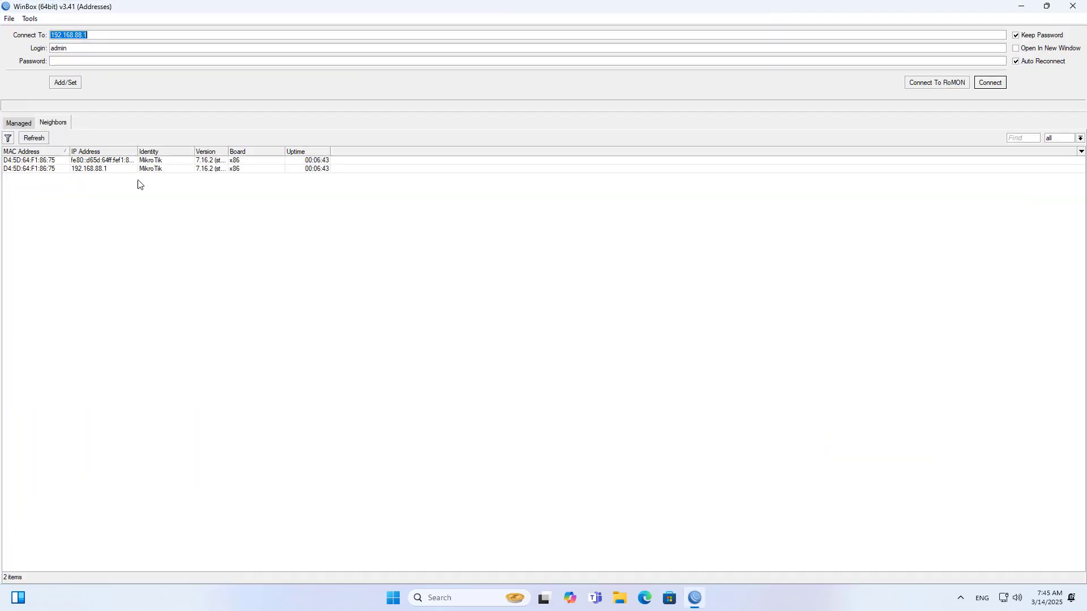
pyautogui.click(105, 170)
pyautogui.click(992, 86)
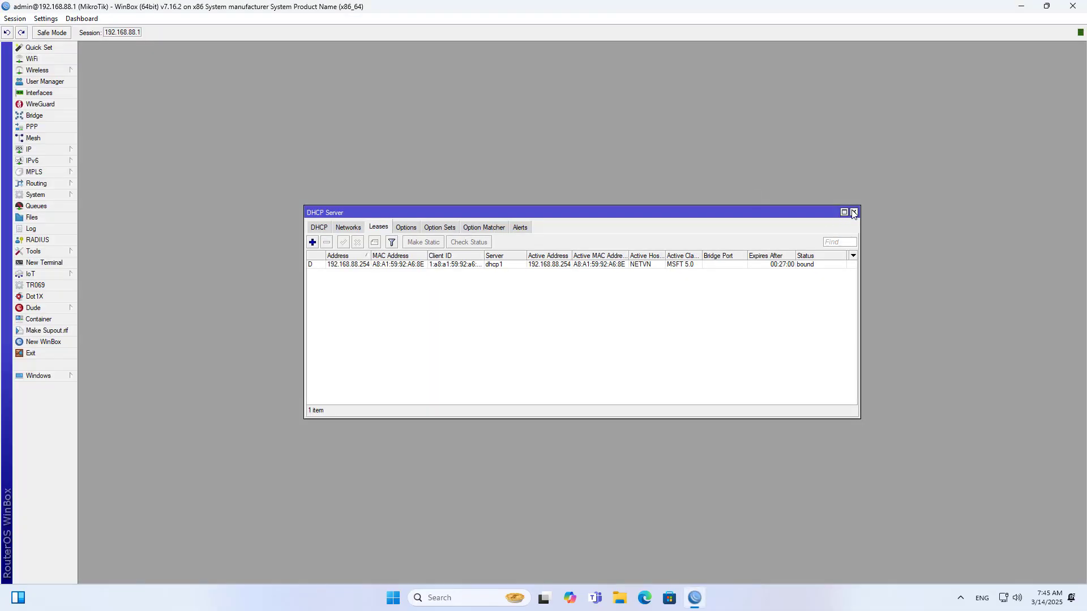
pyautogui.click(853, 212)
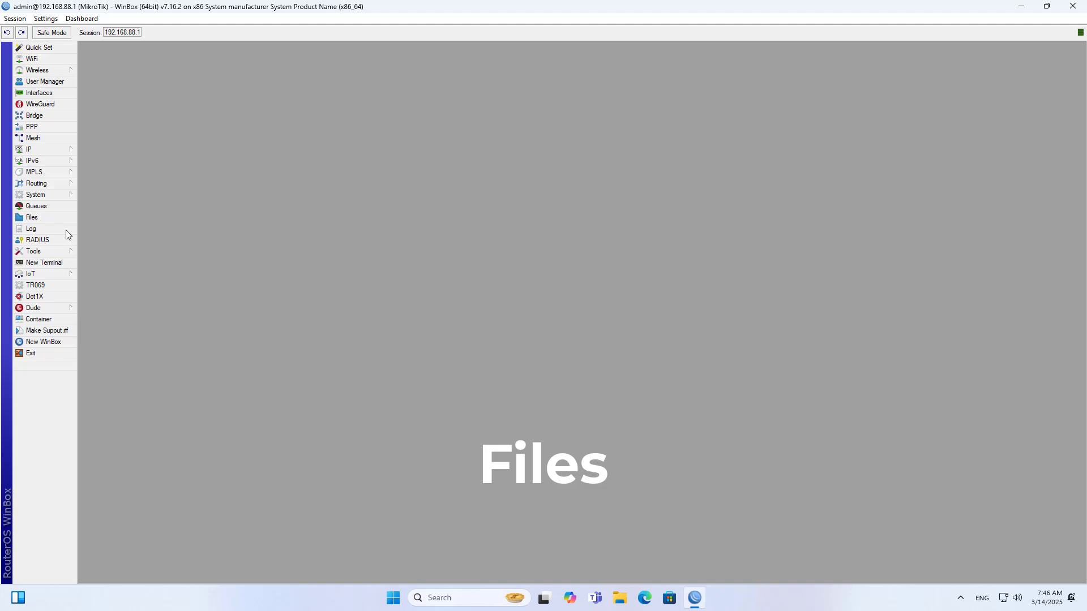
# - Examine usb2-part1 and its Media folder in the router's file list, then shrink the list and move it aside
pyautogui.click(45, 216)
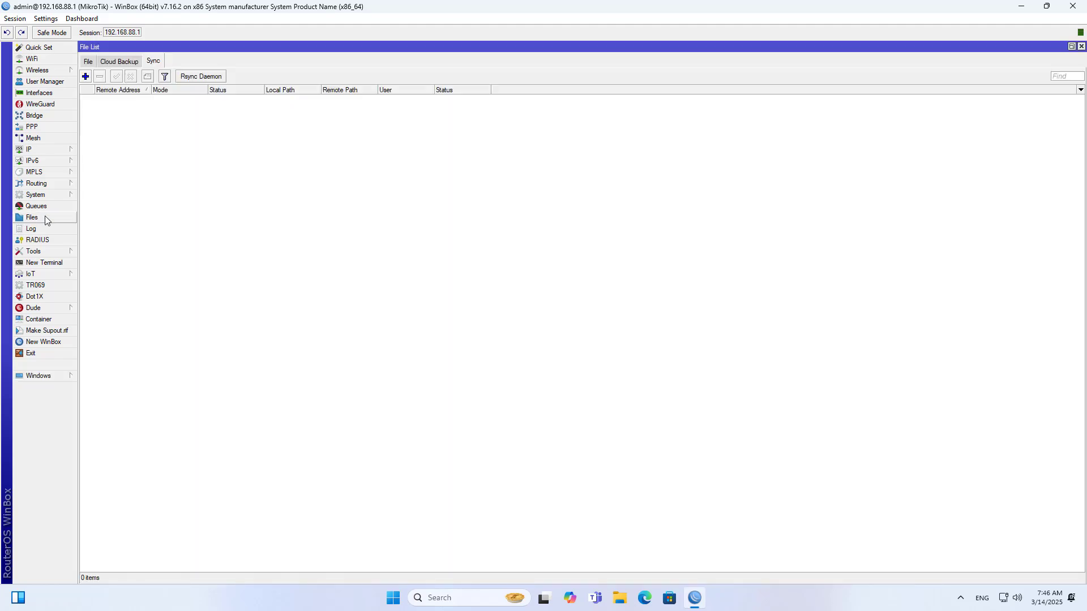
pyautogui.click(88, 62)
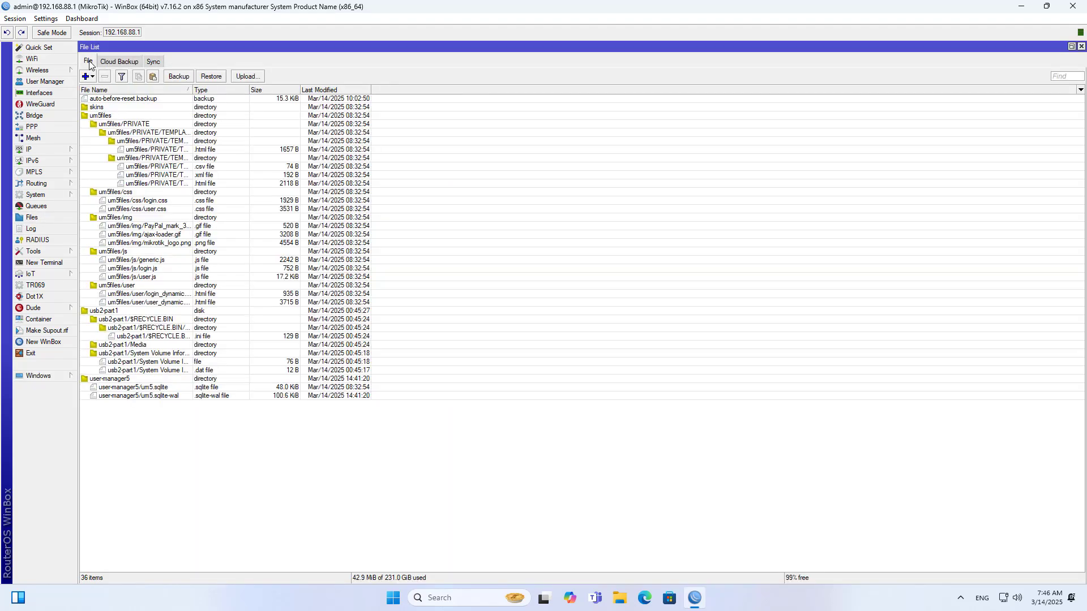
pyautogui.click(116, 311)
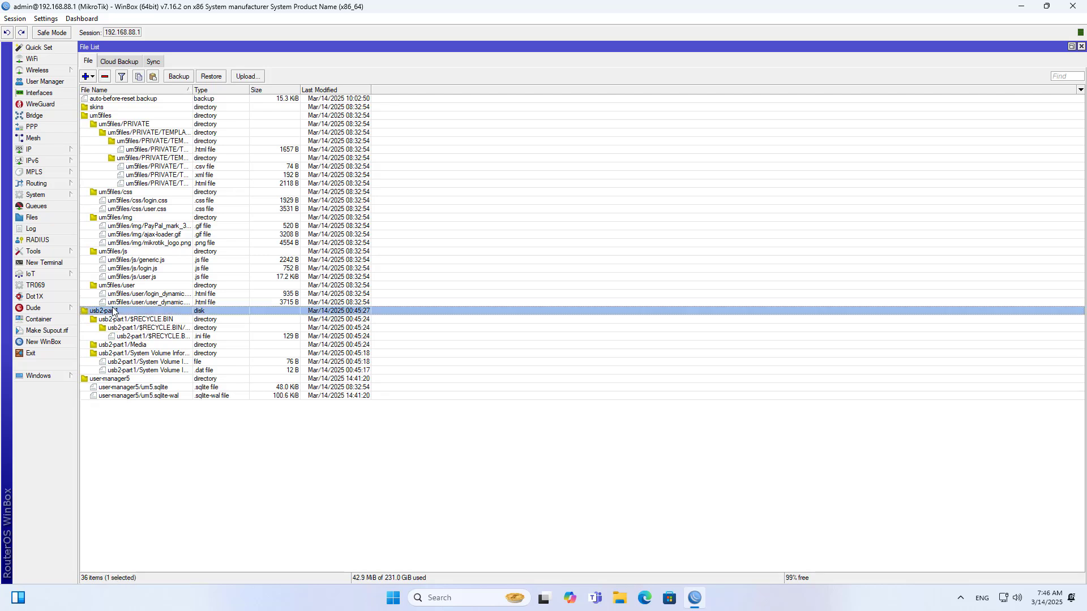
pyautogui.click(127, 346)
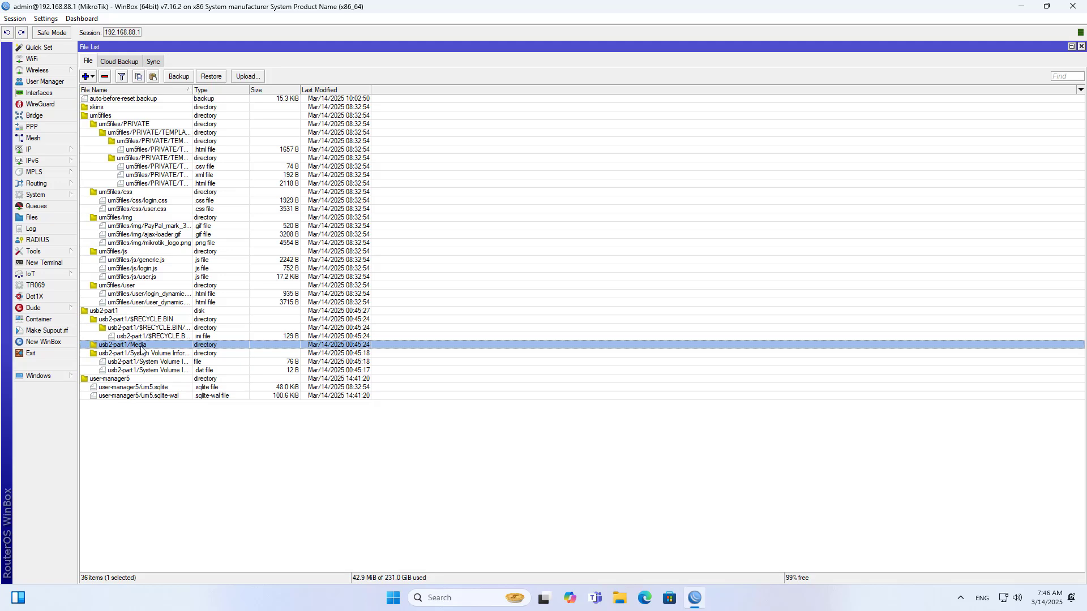
pyautogui.click(1071, 47)
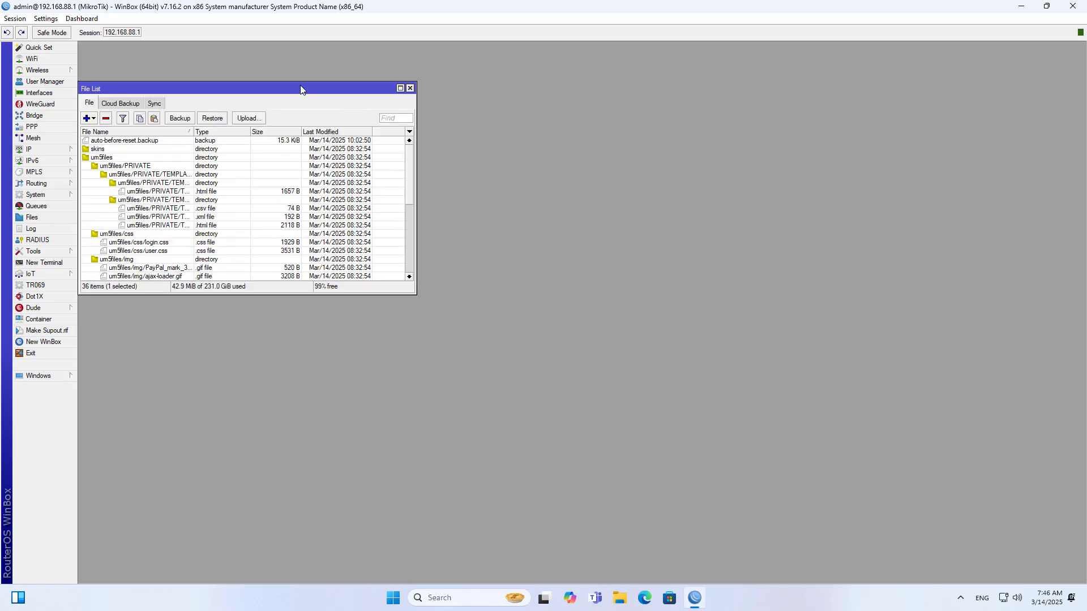
pyautogui.moveTo(300, 89); pyautogui.dragTo(906, 132)
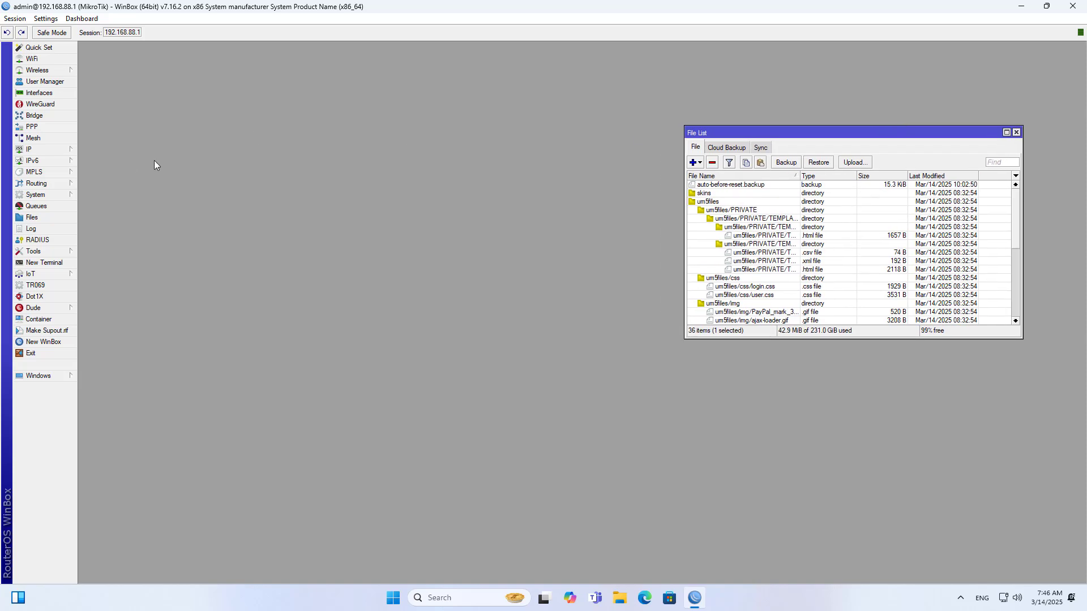
# - Open the router's SMB settings and enlarge the settings window
pyautogui.click(48, 148)
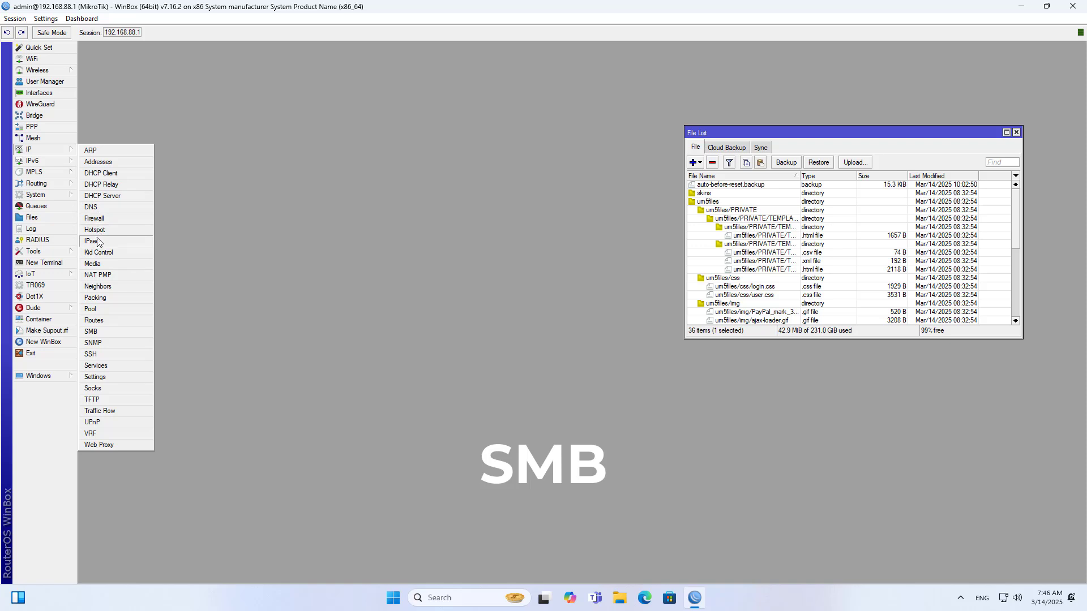
pyautogui.click(107, 332)
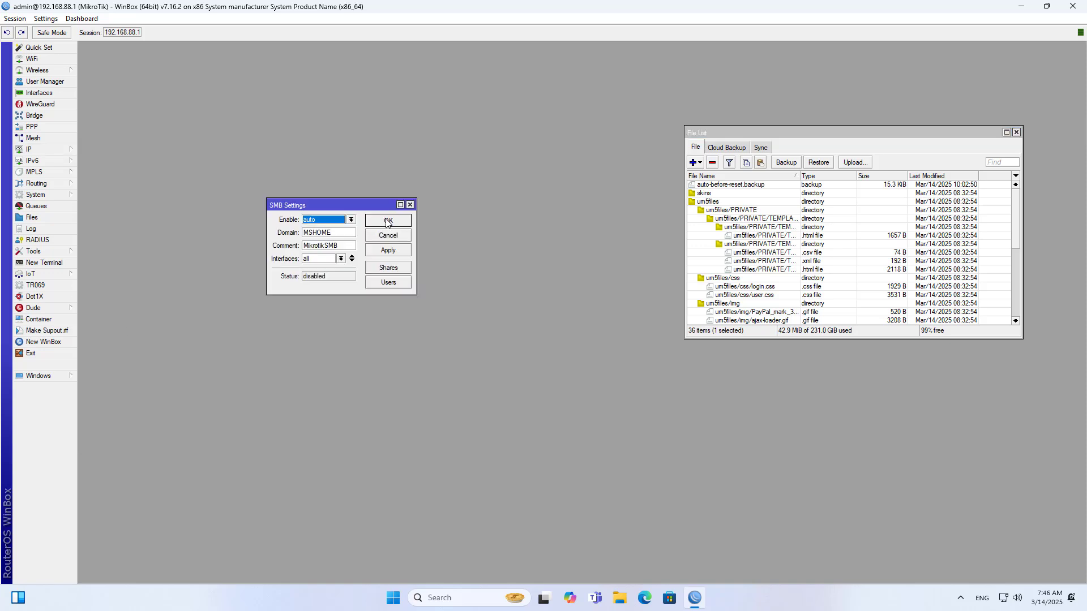
pyautogui.moveTo(411, 293); pyautogui.dragTo(491, 345)
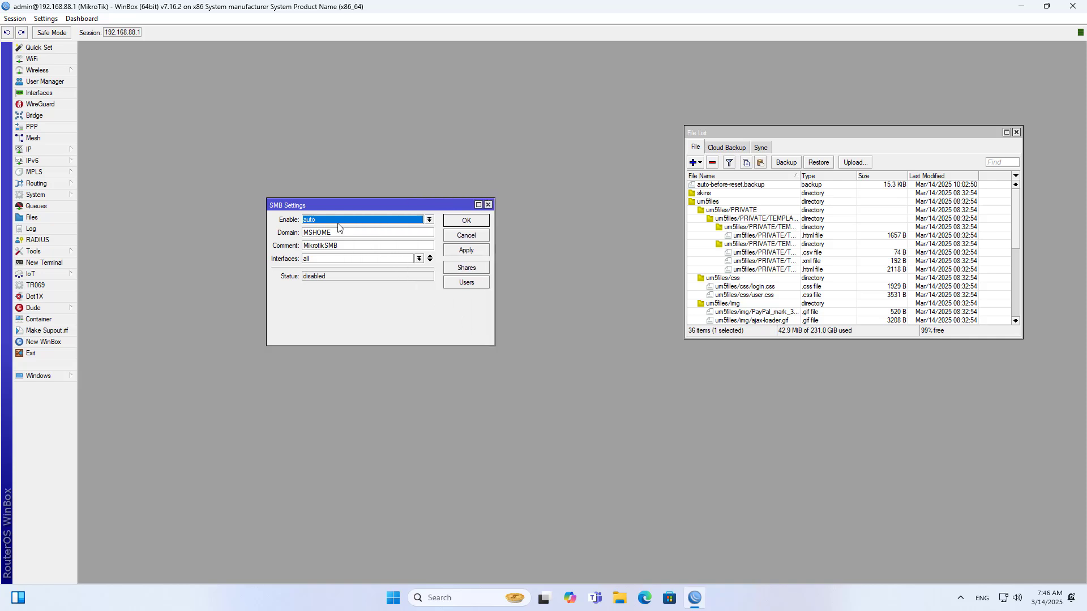
# - Add an SMB share named Media for the directory usb2-part1/Media, then close the shares list
pyautogui.click(466, 267)
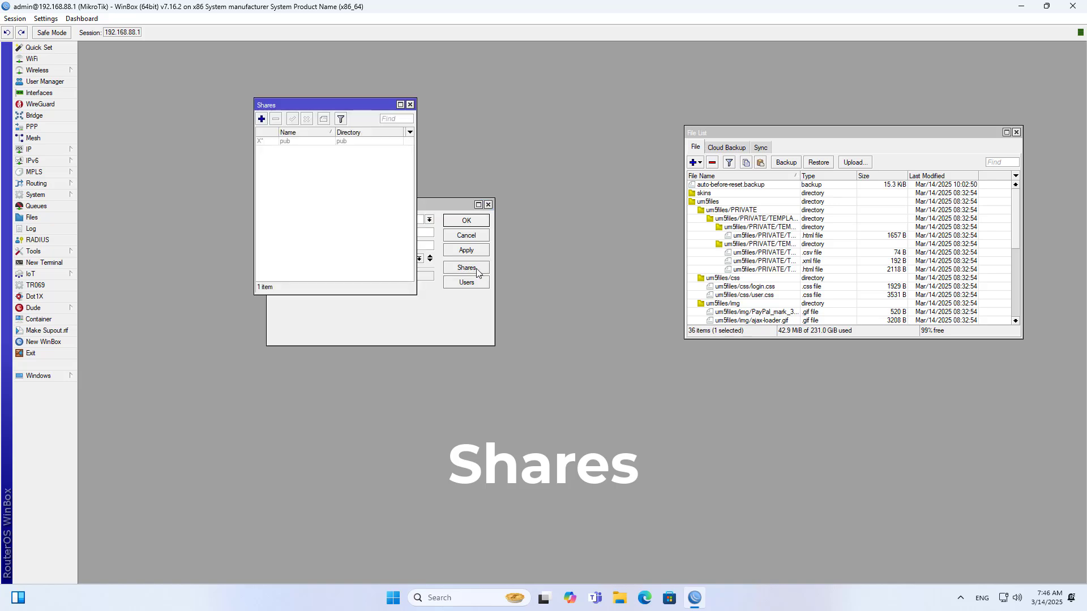
pyautogui.click(261, 119)
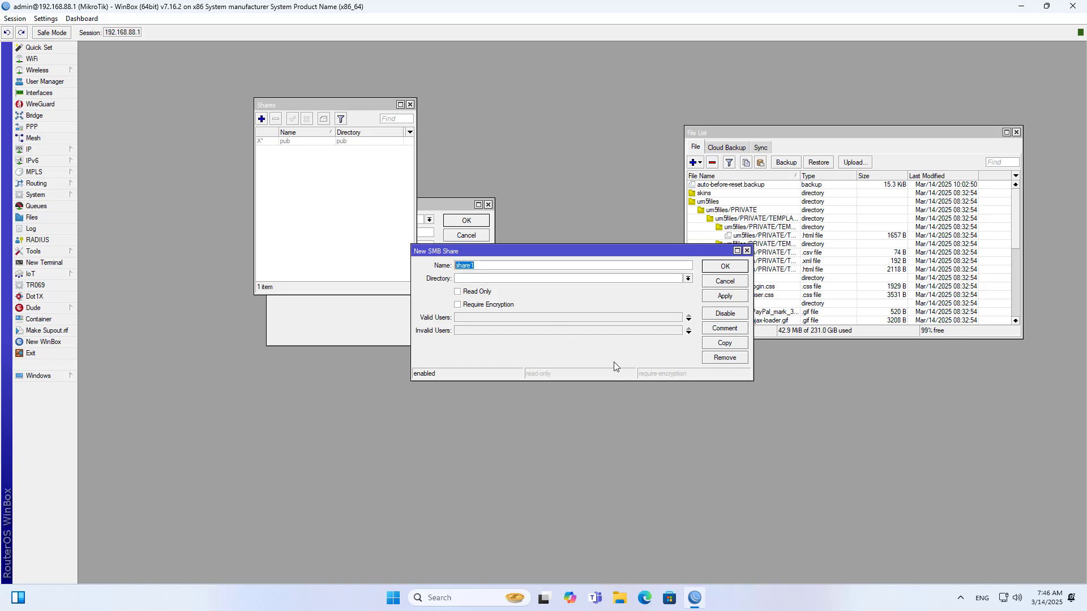
pyautogui.write('Media')
pyautogui.click(688, 279)
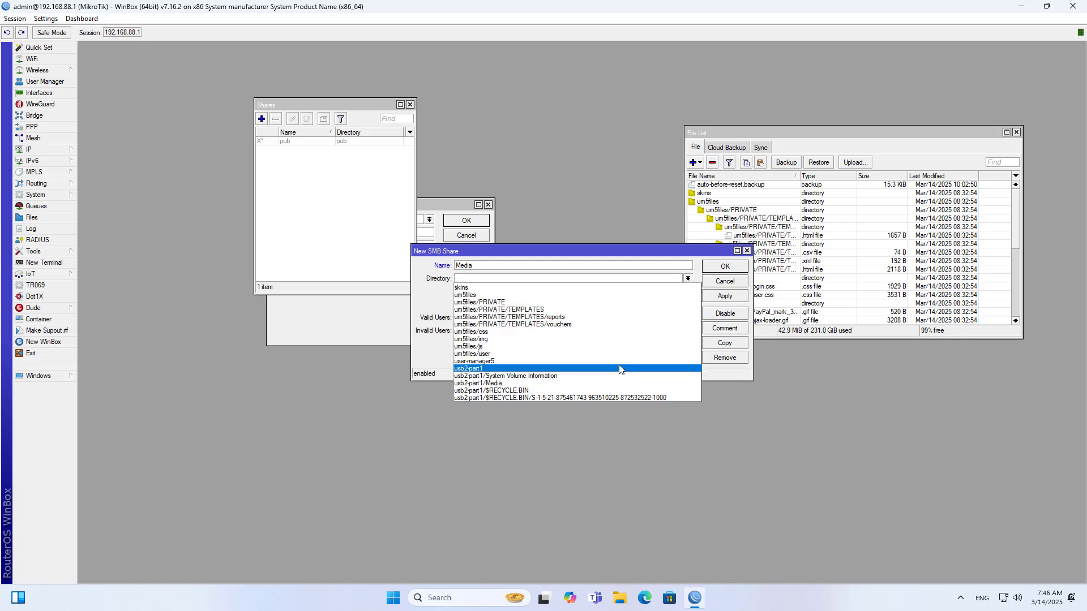
pyautogui.click(487, 384)
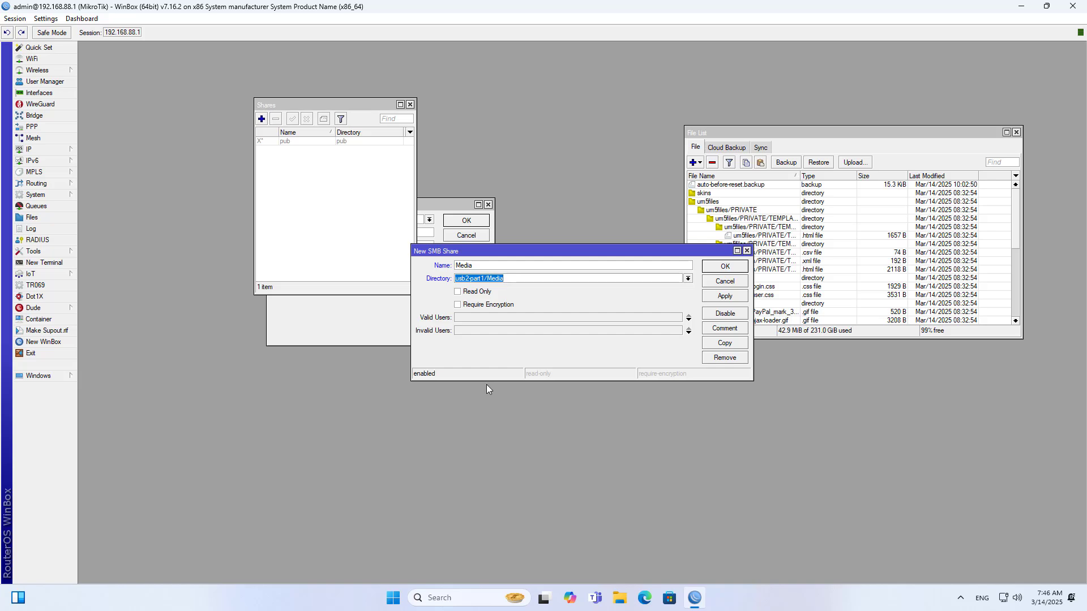
pyautogui.click(729, 298)
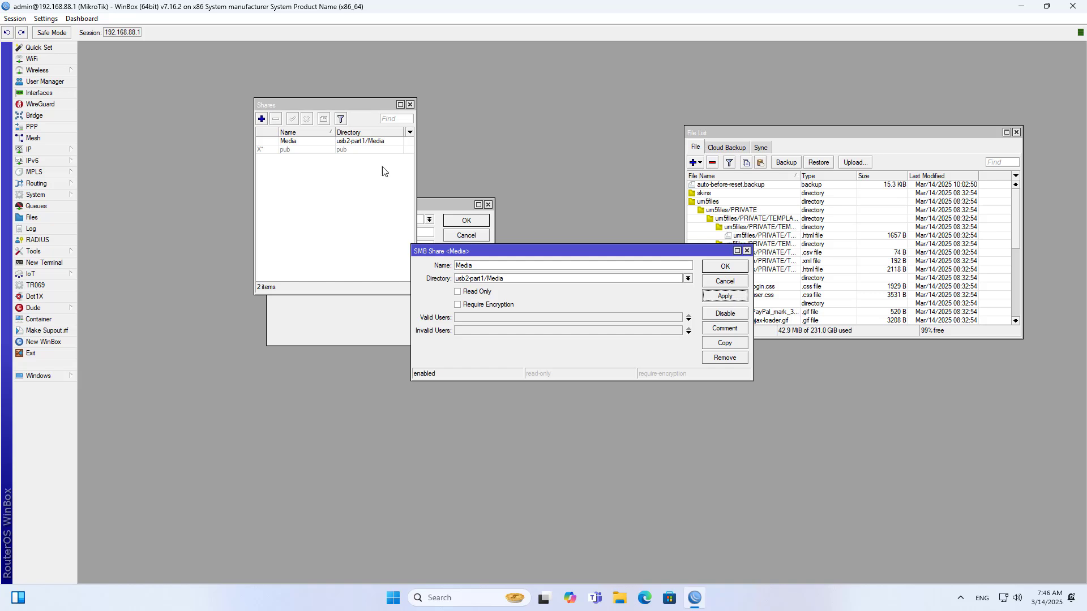
pyautogui.click(724, 266)
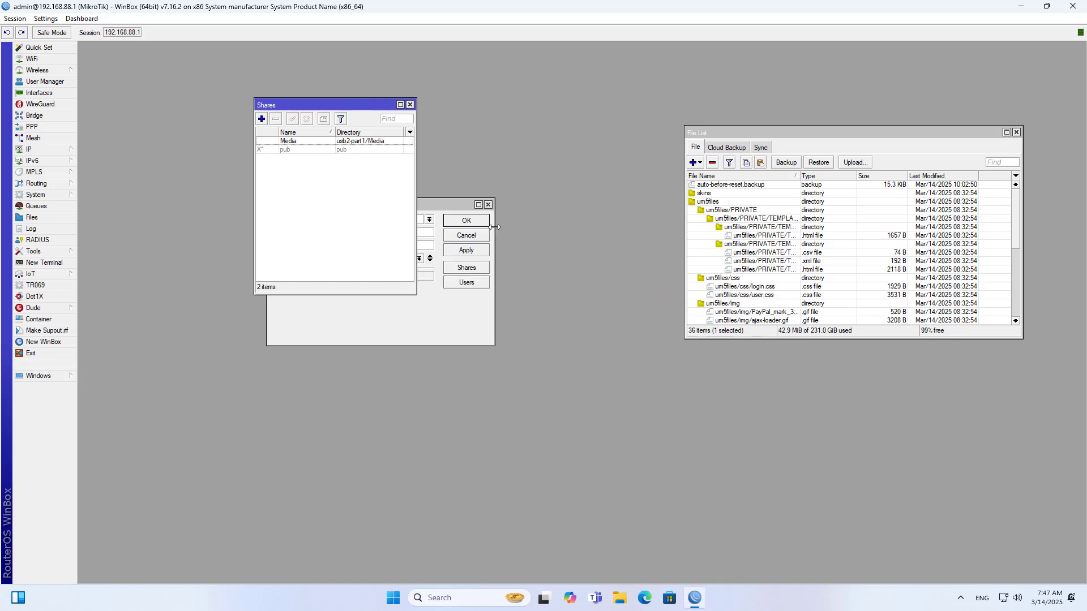
pyautogui.click(326, 142)
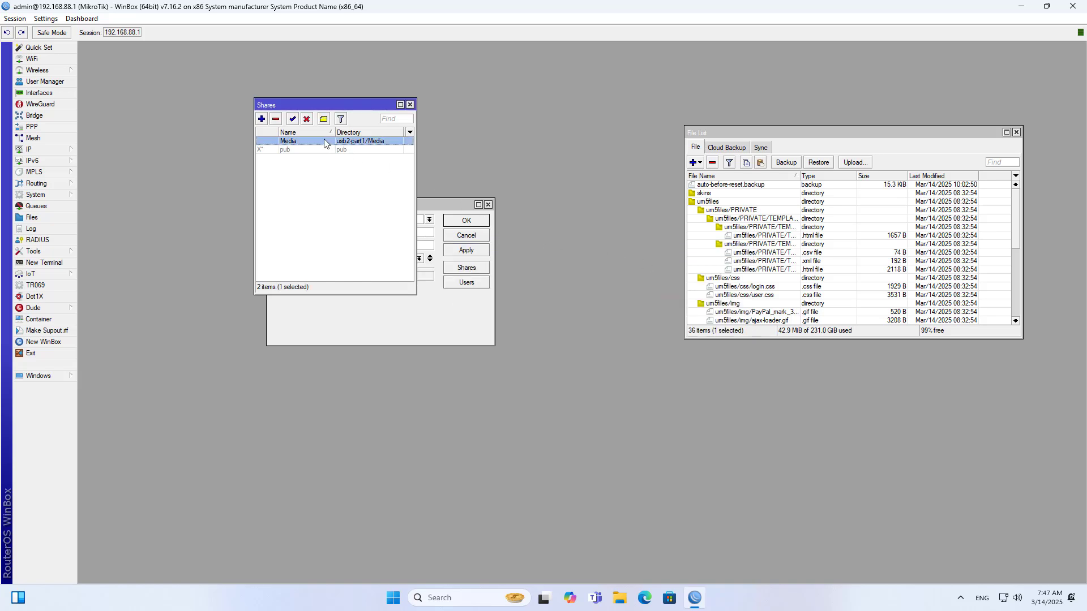
pyautogui.click(410, 105)
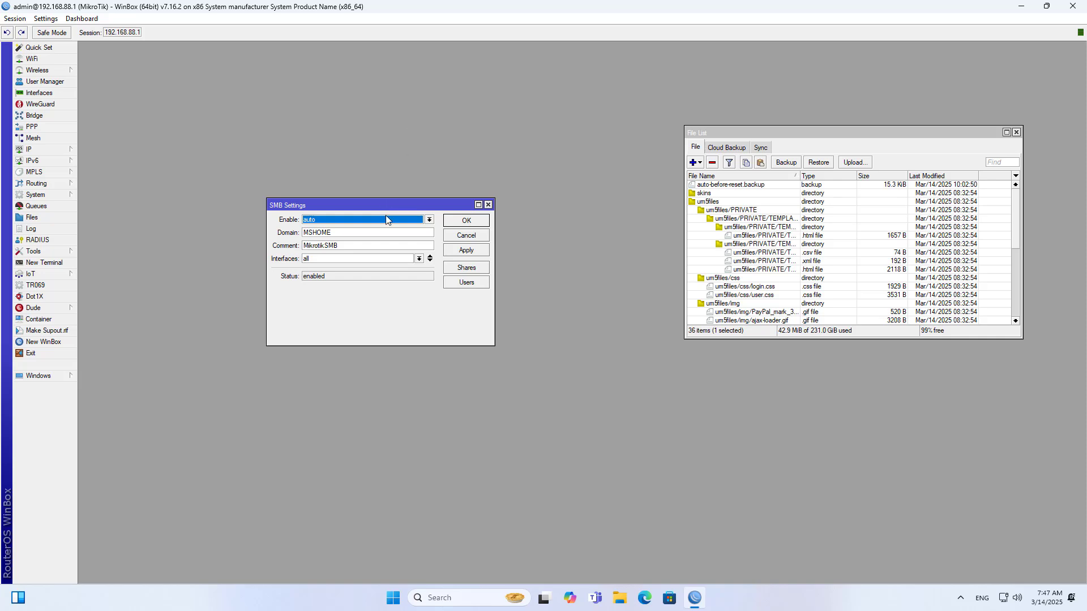
# - Set the SMB domain to WORKGROUP and Enable to yes, applying both changes
pyautogui.click(383, 231)
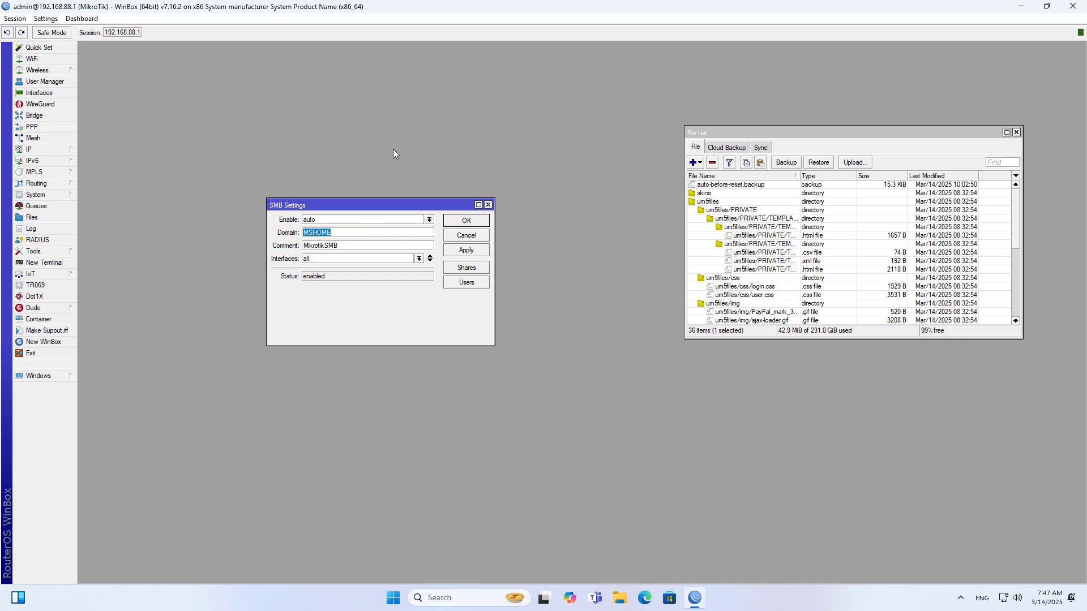
pyautogui.write('WORKGROUP')
pyautogui.moveTo(355, 235); pyautogui.dragTo(305, 238)
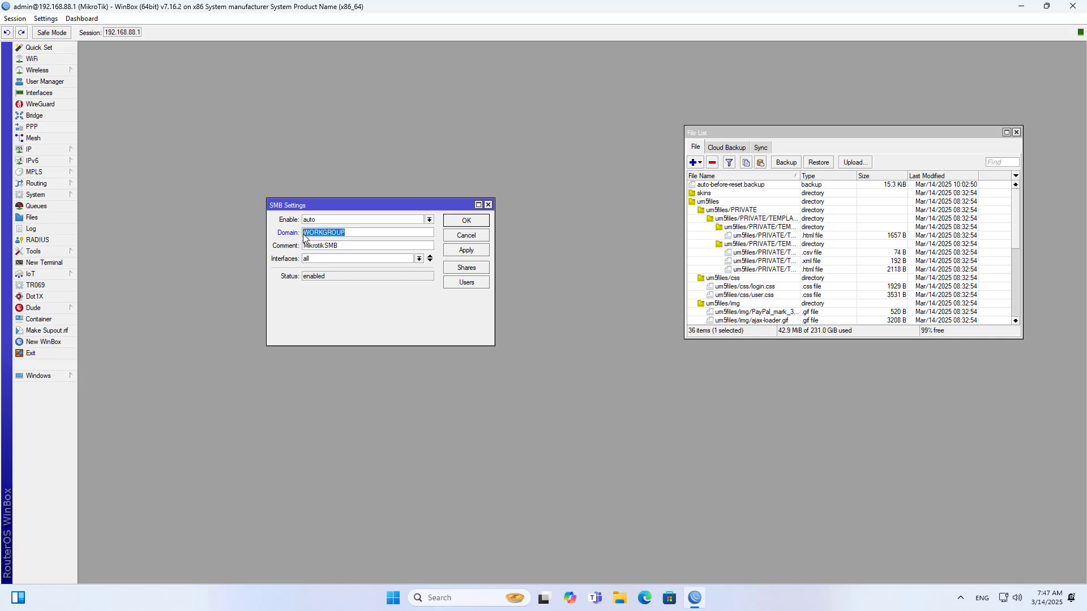
pyautogui.click(469, 253)
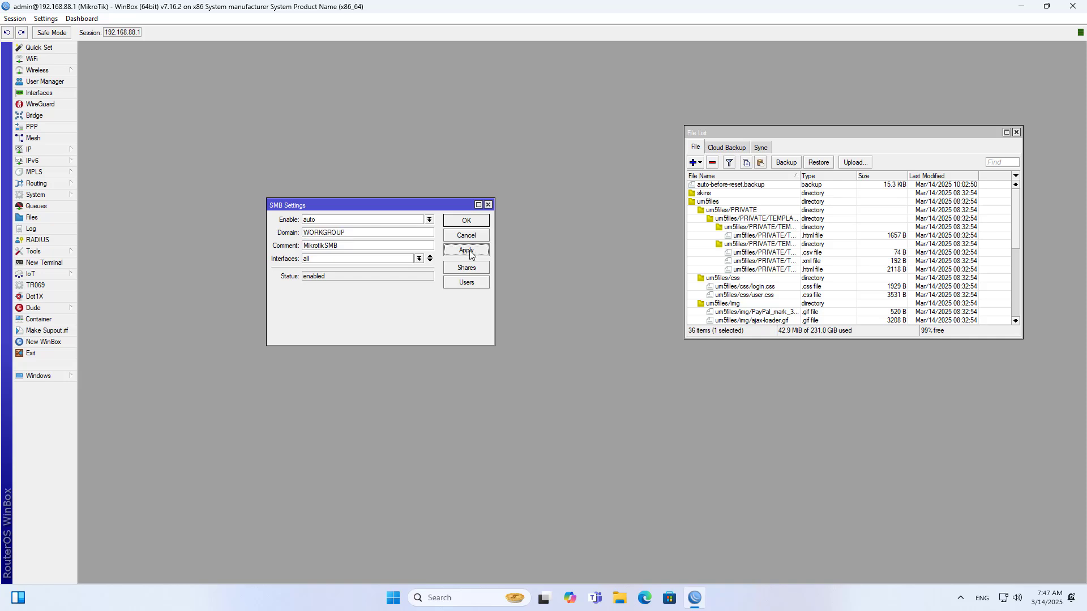
pyautogui.click(428, 221)
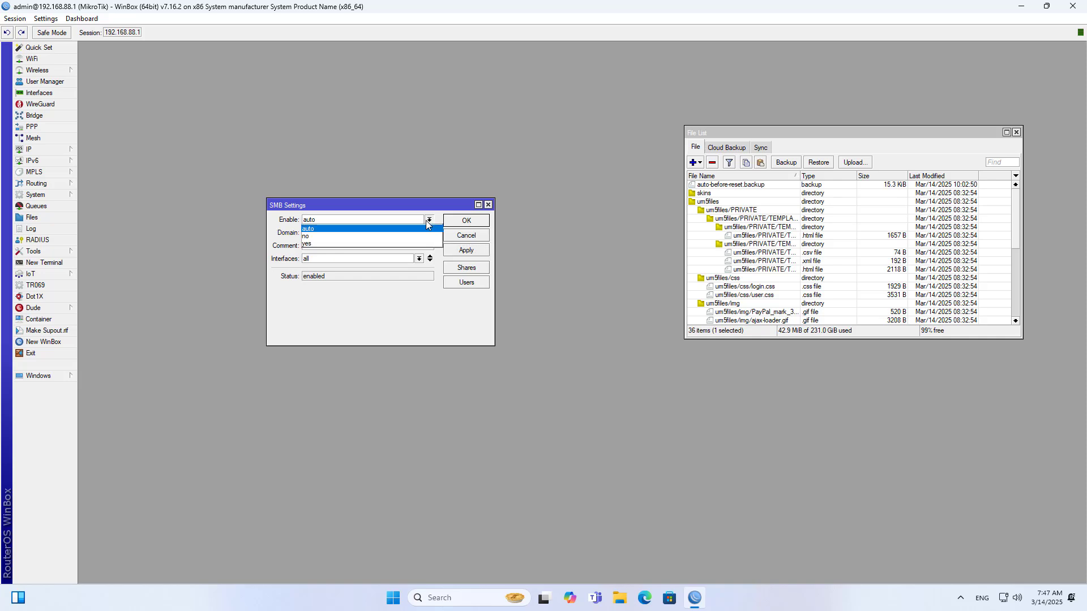
pyautogui.click(414, 248)
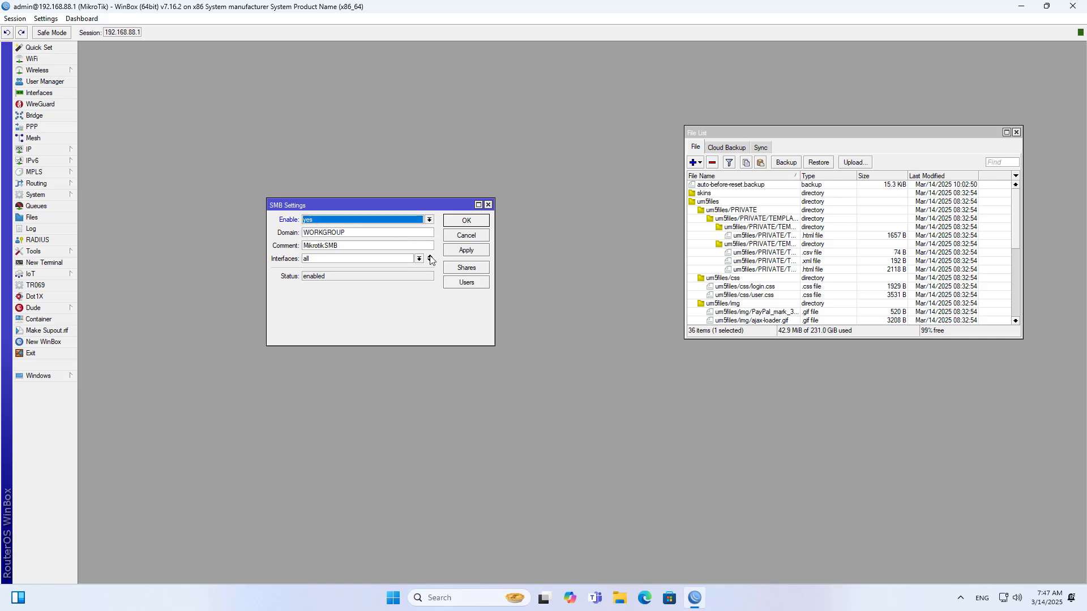
pyautogui.click(464, 251)
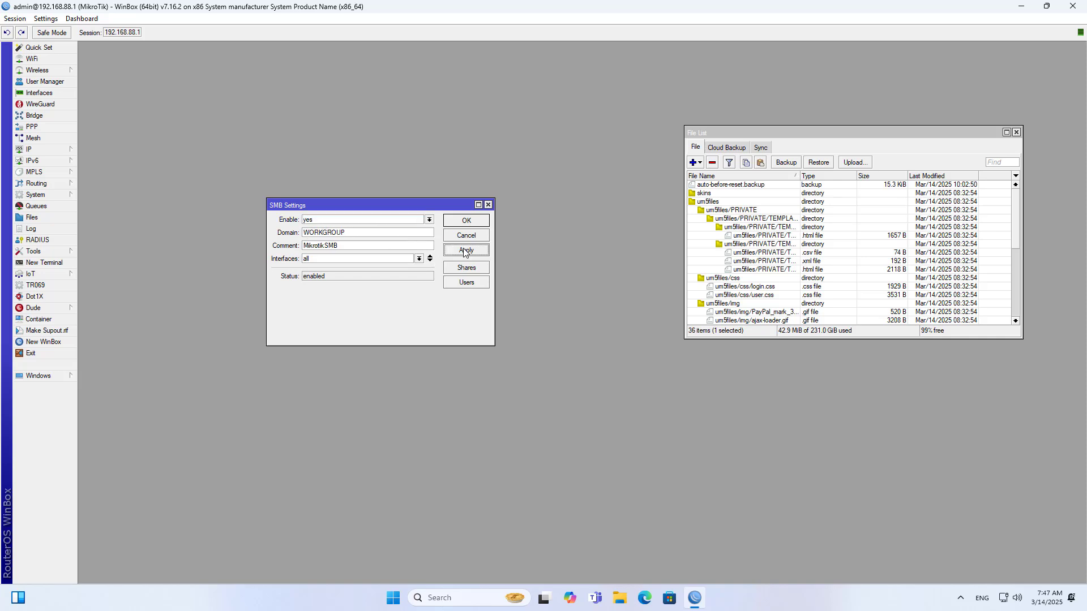
# - Add an SMB user named netvn with an account password and without read-only access, then close the users list
pyautogui.click(465, 285)
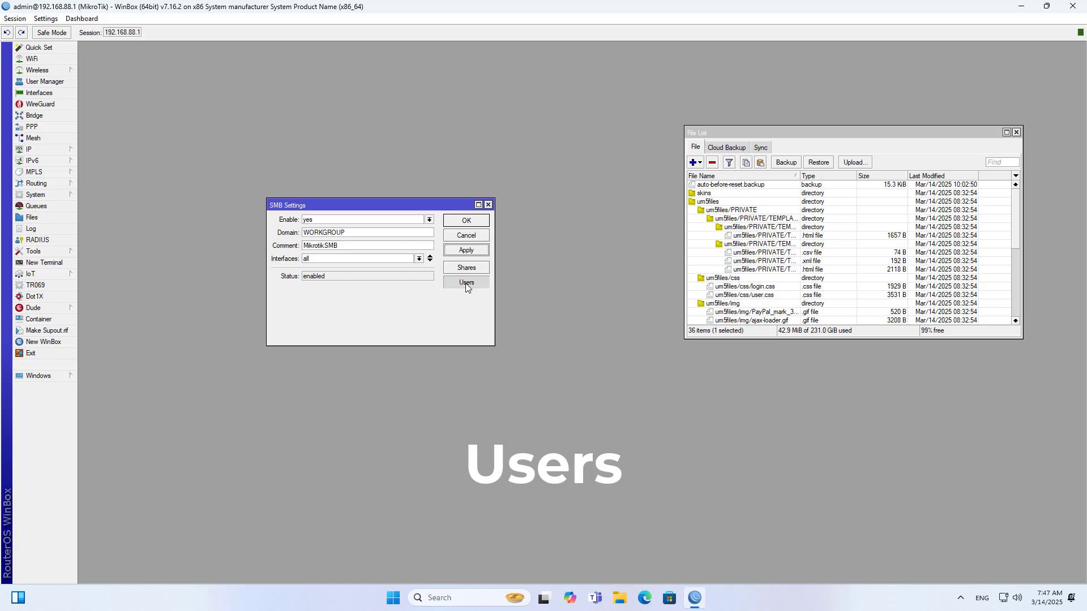
pyautogui.click(516, 235)
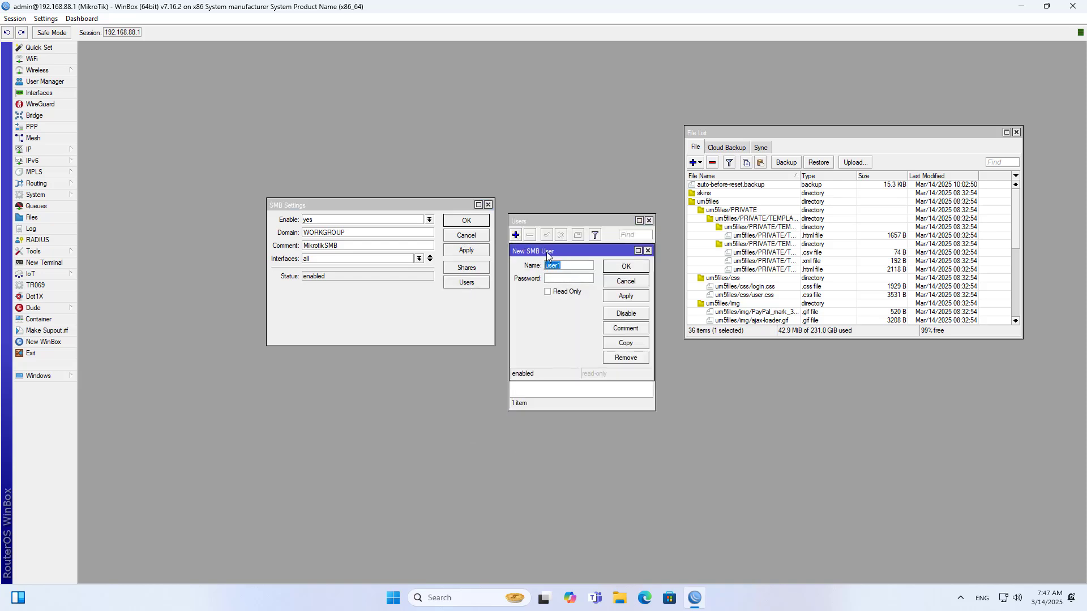
pyautogui.moveTo(546, 252); pyautogui.dragTo(532, 88)
pyautogui.click(571, 91)
pyautogui.write('netvn')
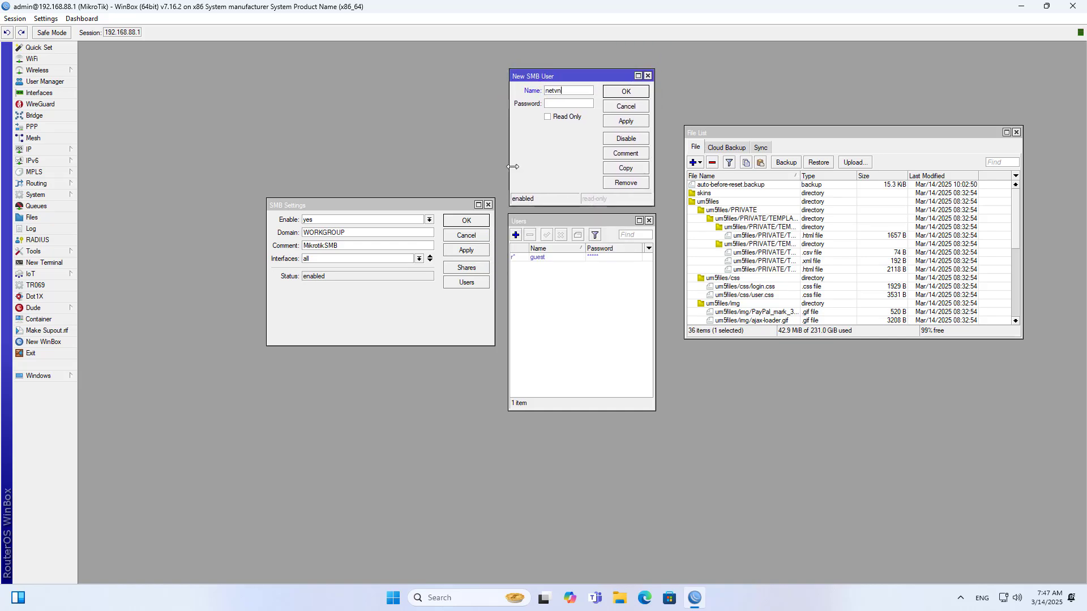
pyautogui.click(559, 104)
pyautogui.click(626, 122)
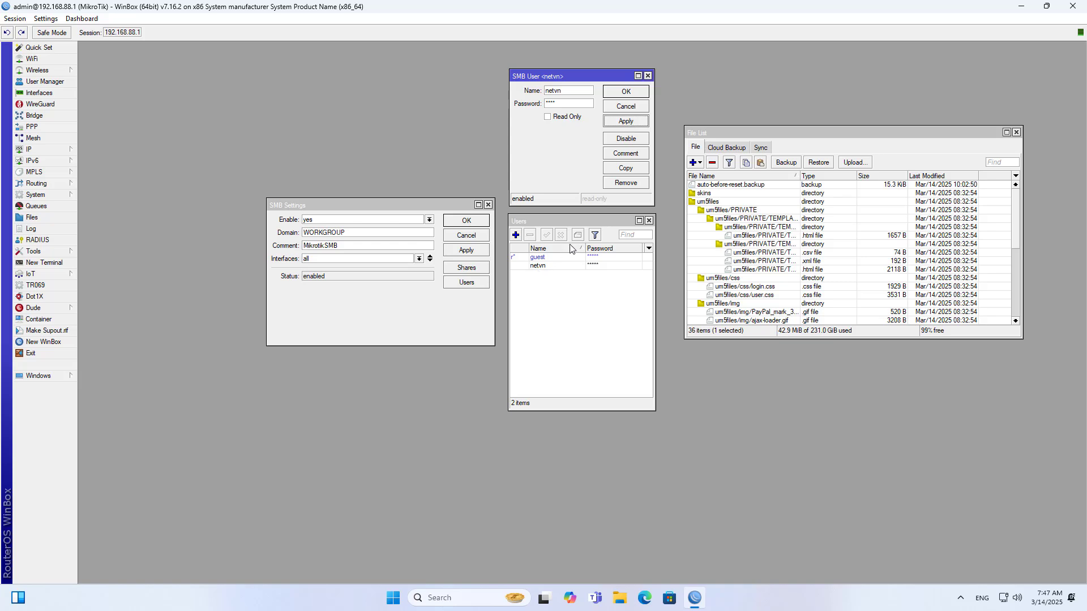
pyautogui.click(631, 93)
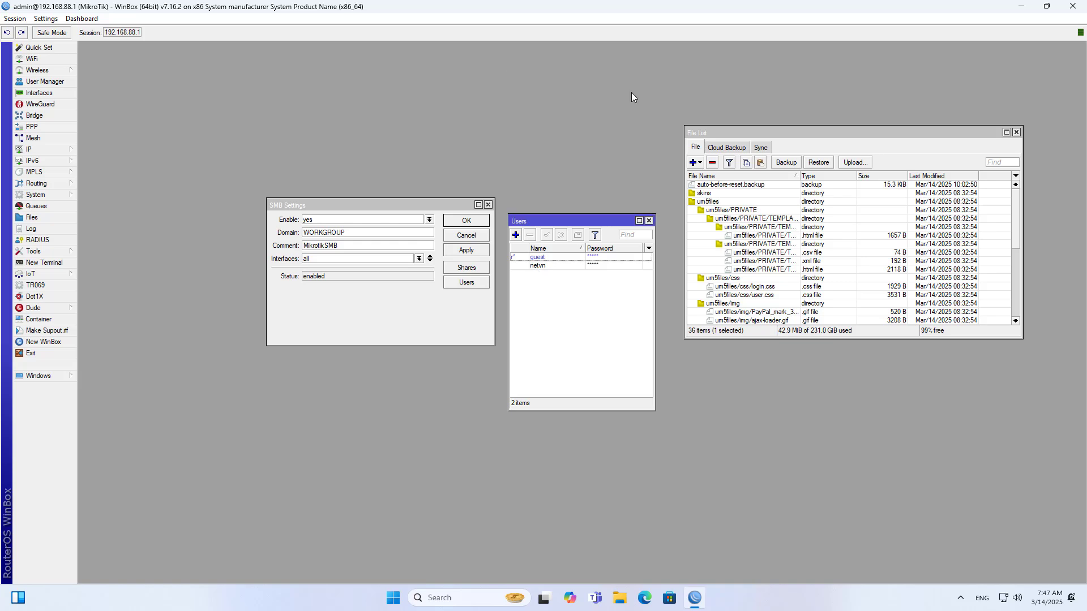
pyautogui.click(649, 220)
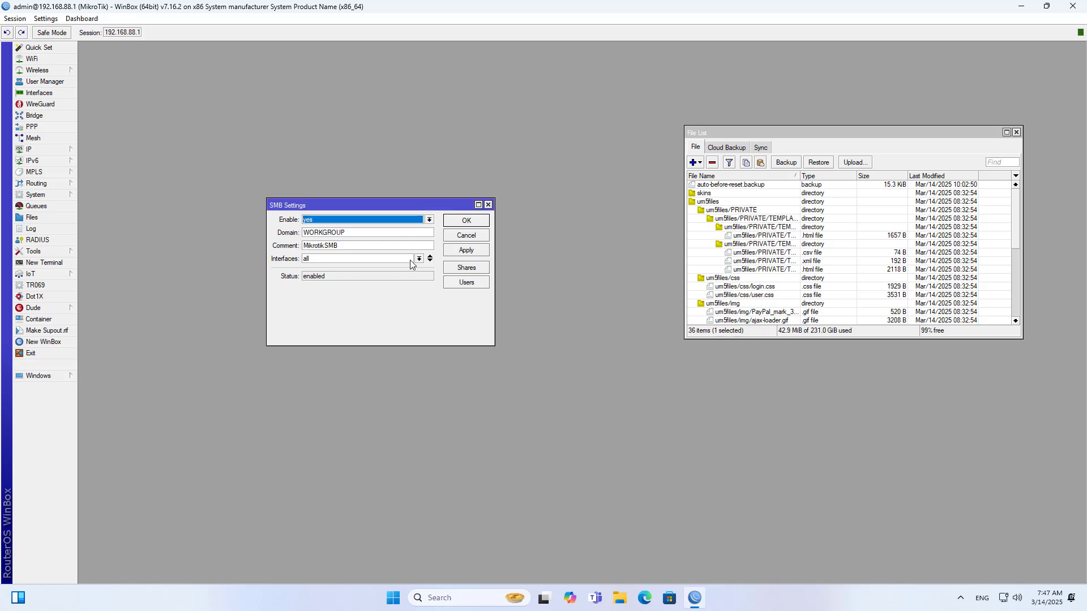
# - Set netvn as the valid user of the Media share, then close the shares list
pyautogui.click(468, 269)
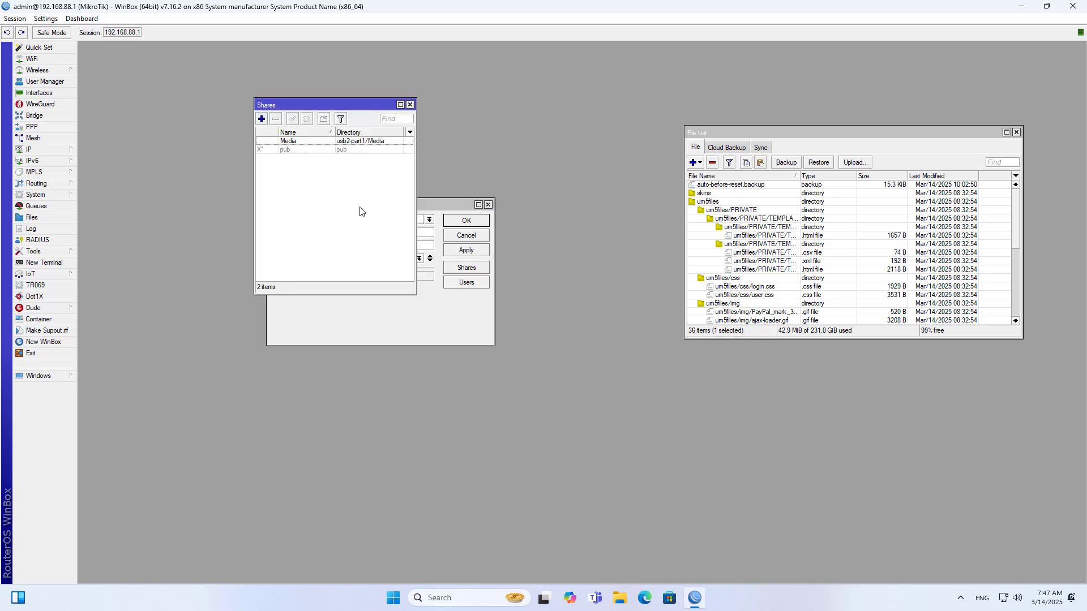
pyautogui.click(299, 142)
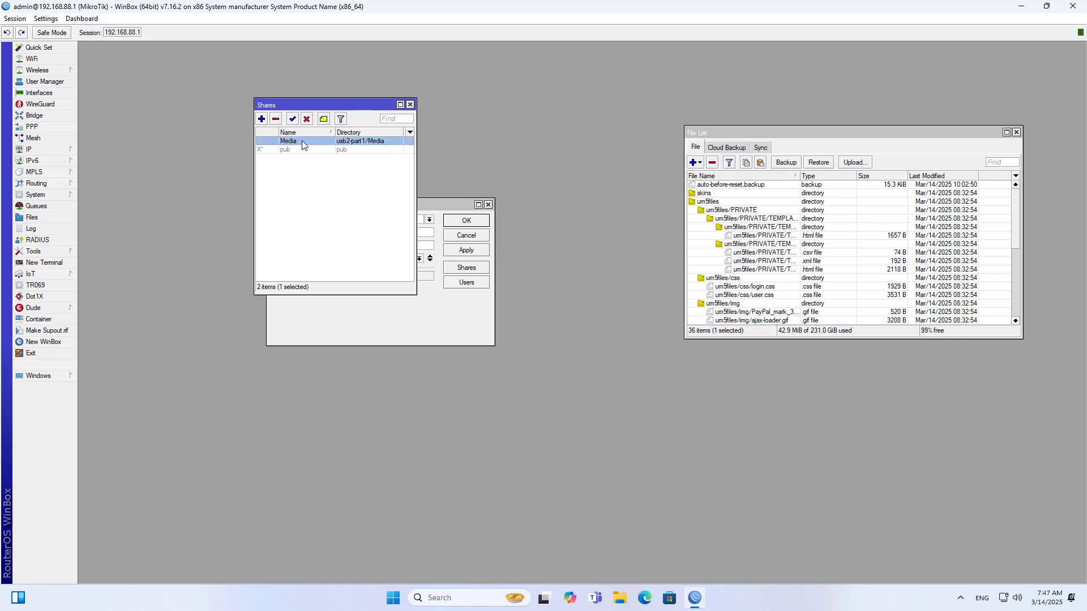
pyautogui.doubleClick(303, 145)
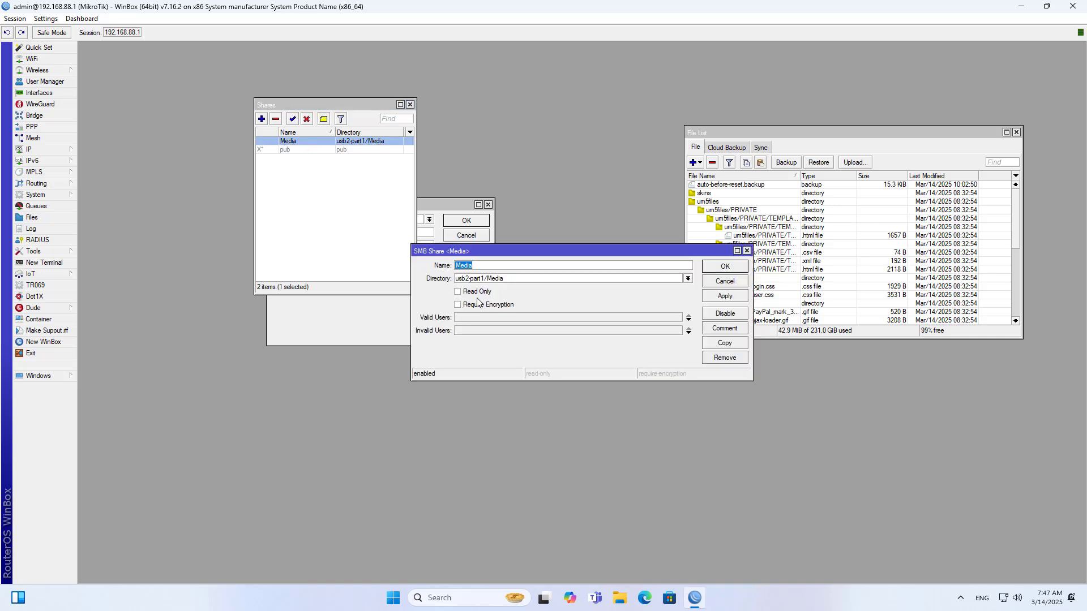
pyautogui.click(687, 321)
pyautogui.click(677, 317)
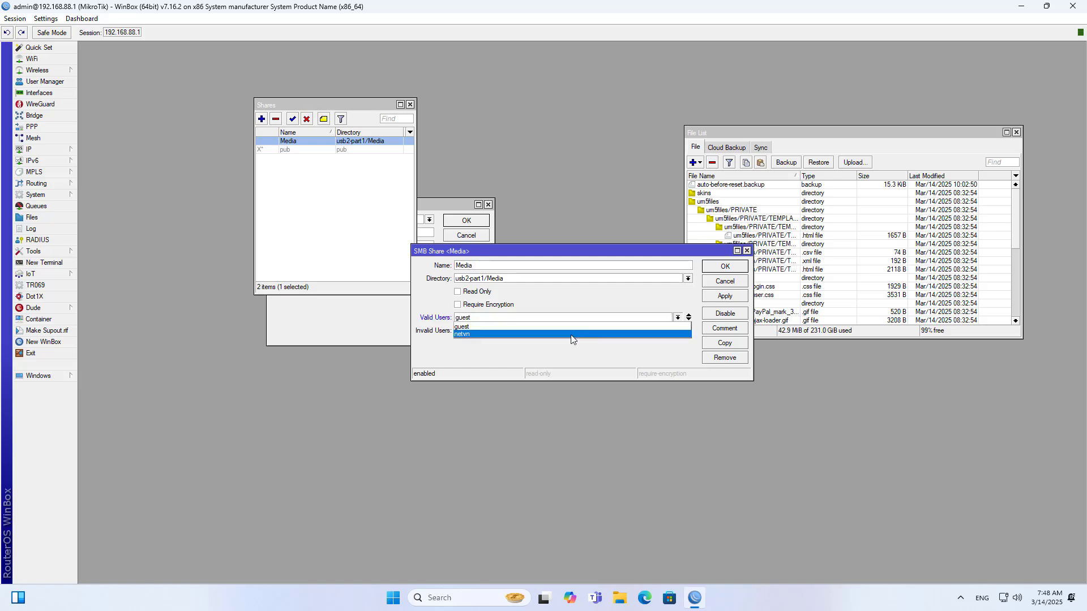
pyautogui.click(482, 333)
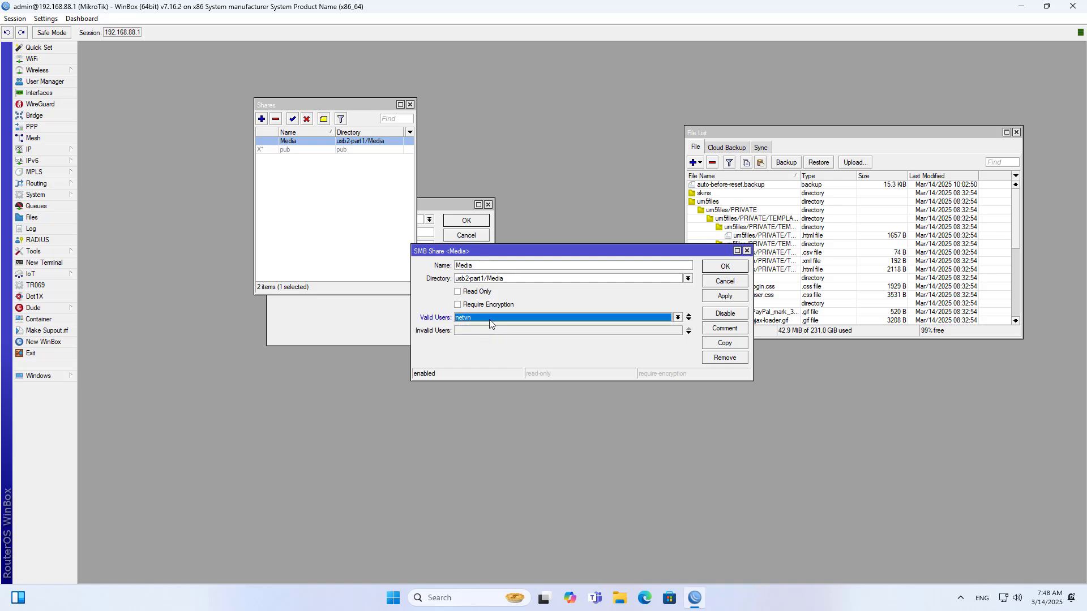
pyautogui.click(738, 298)
pyautogui.click(726, 267)
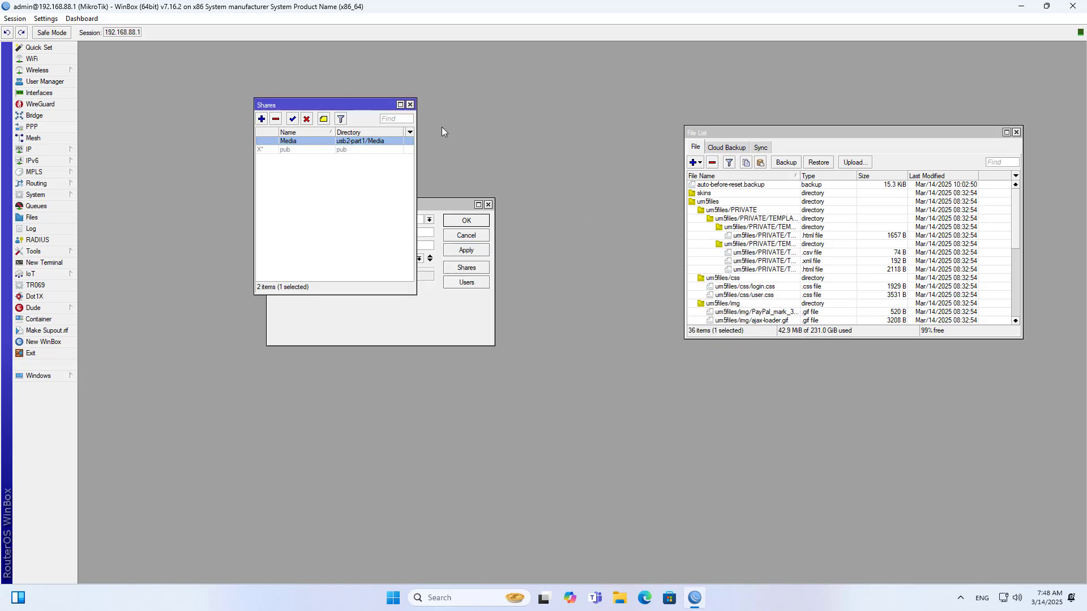
pyautogui.click(411, 106)
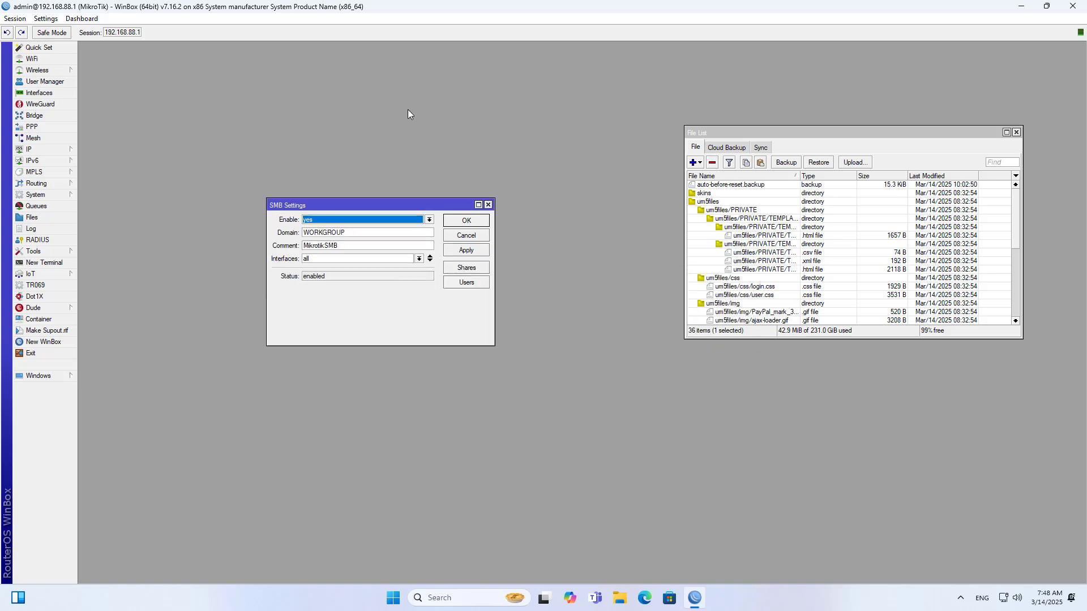
# - Confirm the SMB settings, close the file list and minimize WinBox
pyautogui.click(466, 222)
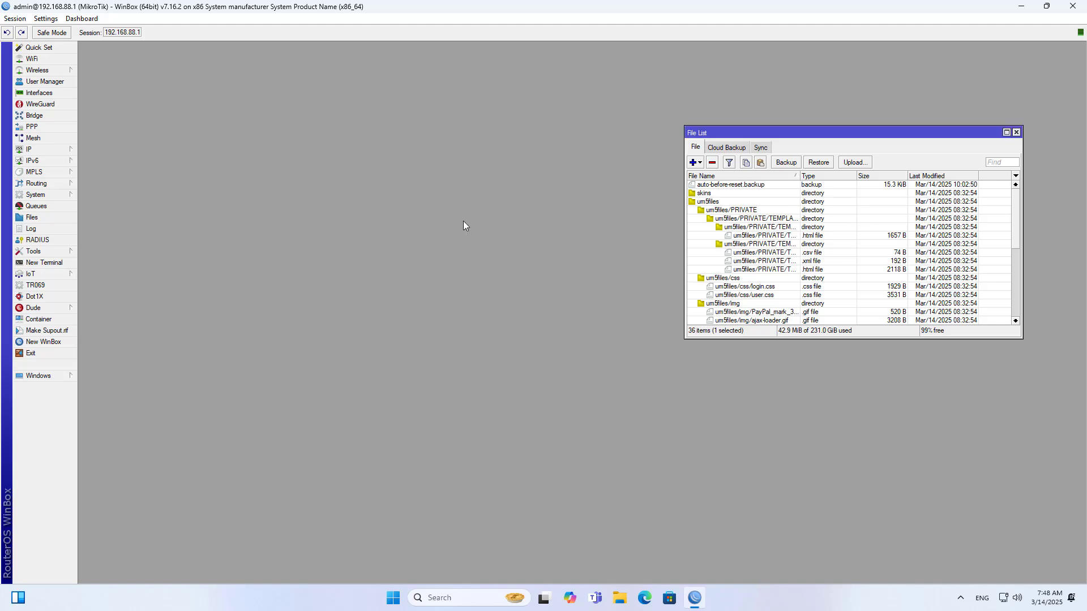
pyautogui.click(1016, 132)
pyautogui.click(1021, 7)
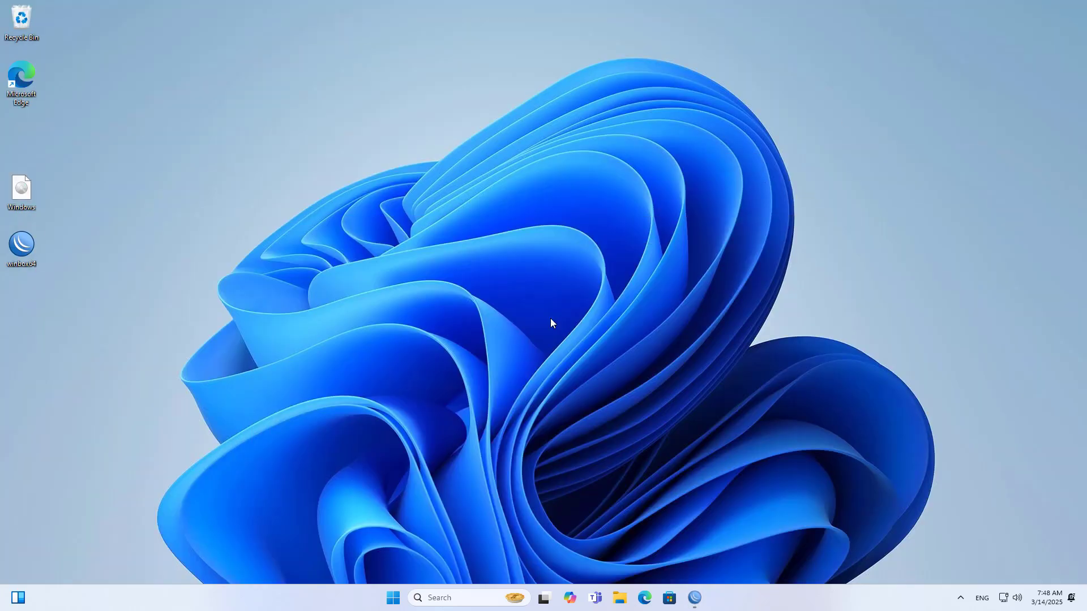
# - Open the Windows Run dialog, move it to the middle of the desktop and enter \\192.168.88.1 as the path
pyautogui.click(439, 597)
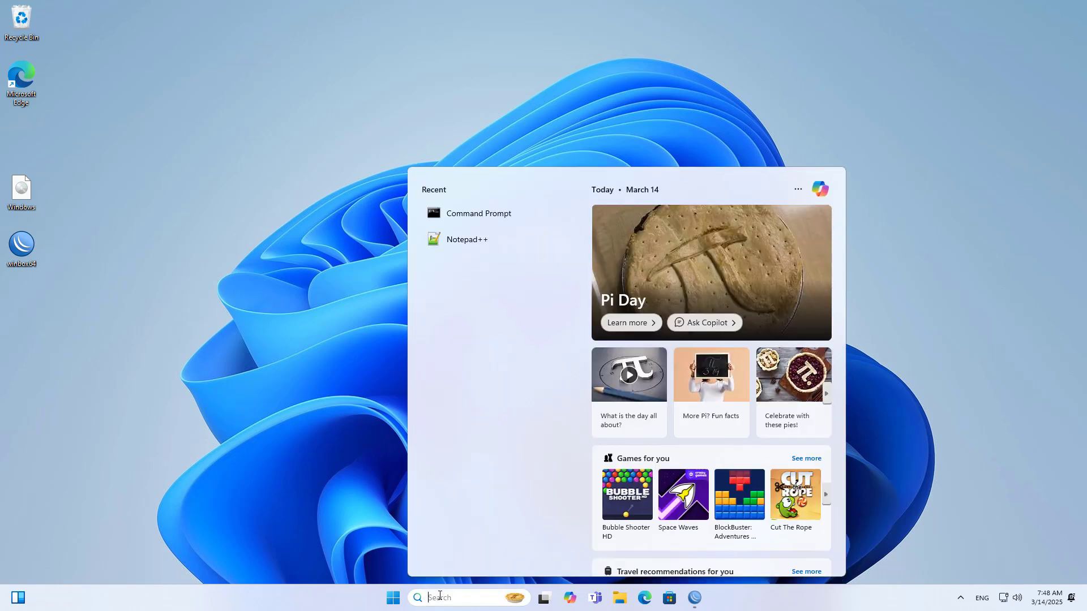
pyautogui.write('run')
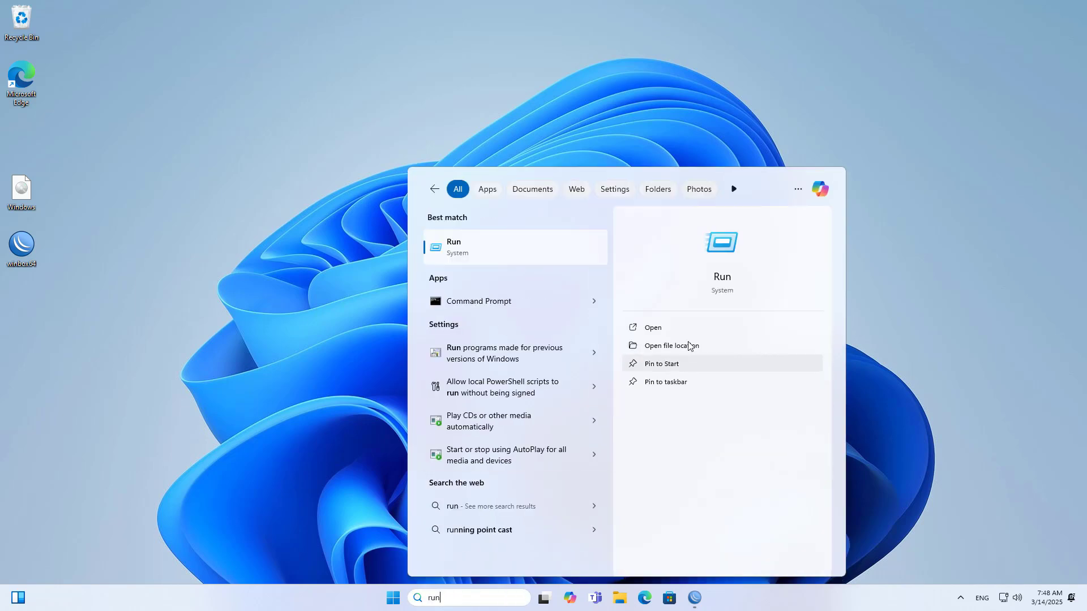
pyautogui.click(735, 249)
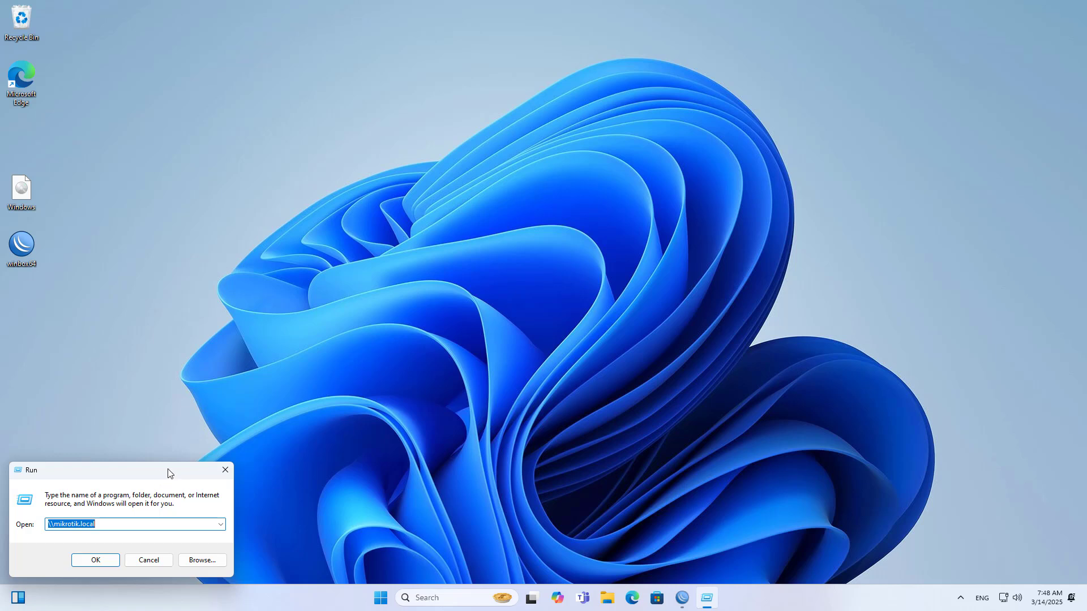
pyautogui.moveTo(170, 474); pyautogui.dragTo(512, 214)
pyautogui.press('BackSpace')
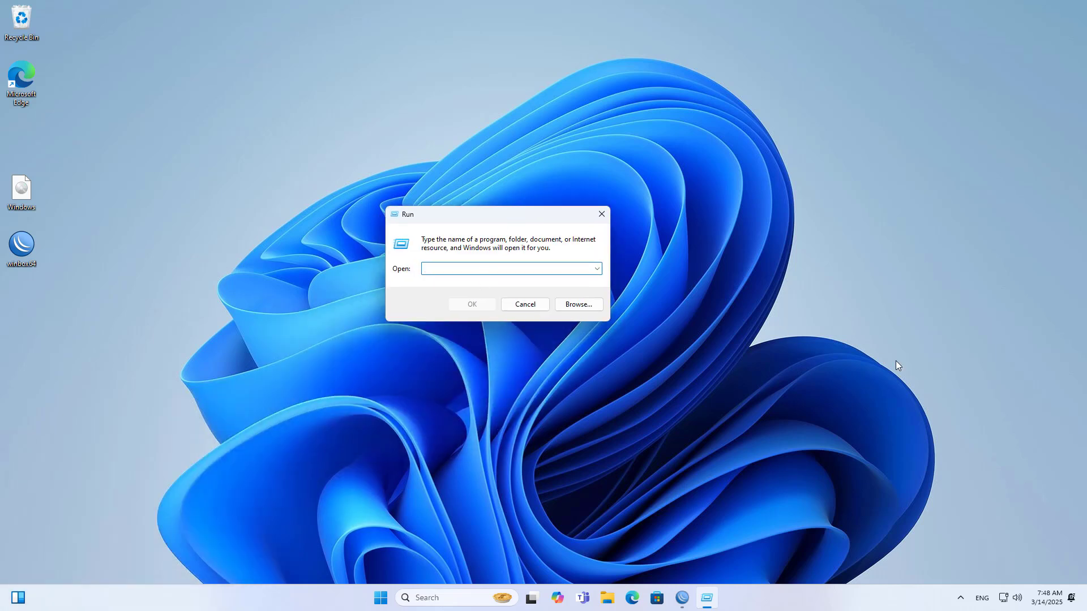
pyautogui.write('\\192')
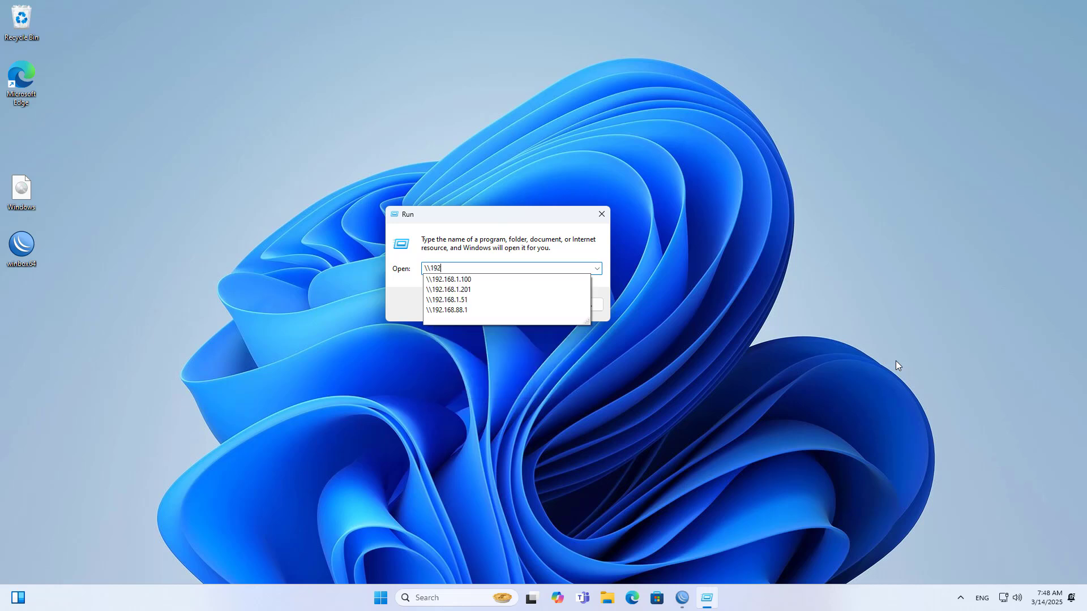
pyautogui.click(453, 310)
pyautogui.click(477, 269)
pyautogui.moveTo(477, 268); pyautogui.dragTo(431, 269)
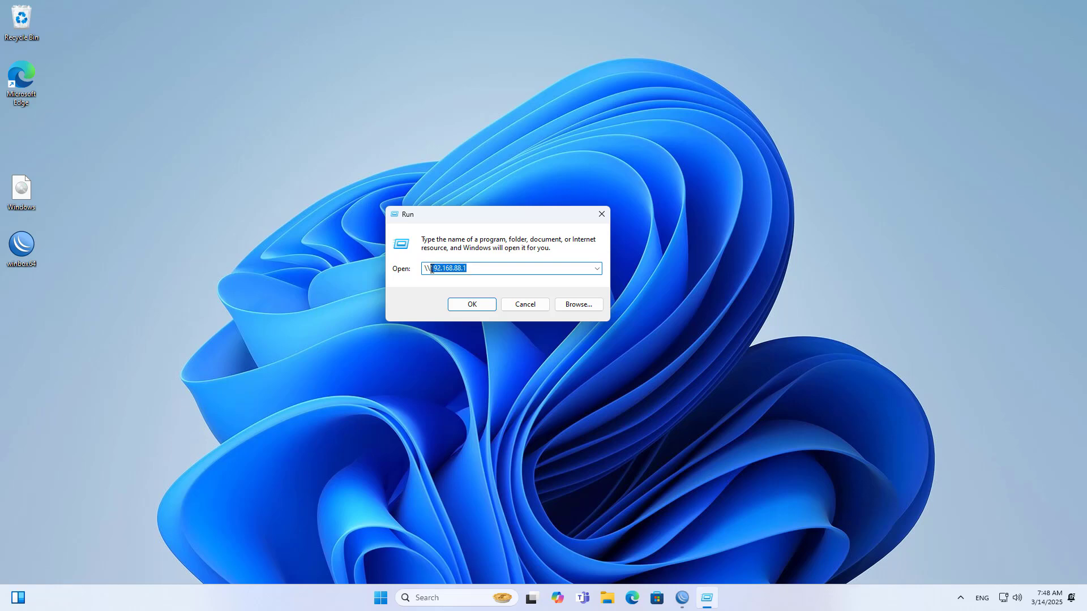
# - Switch to WinBox and check the router's IP address on ether2 in the address list, then close the list and minimize WinBox
pyautogui.click(681, 598)
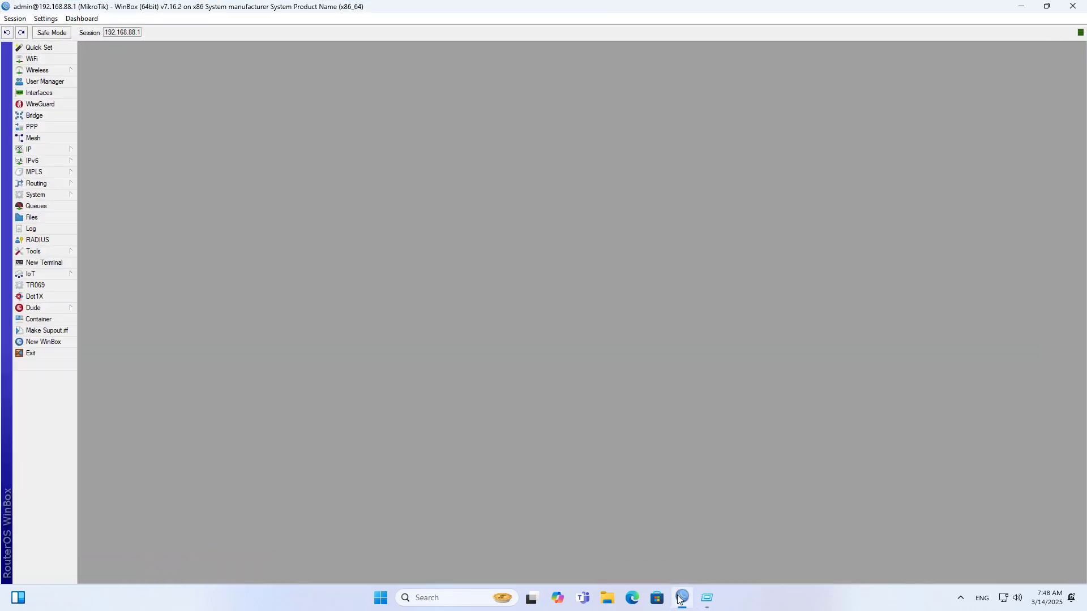
pyautogui.click(62, 151)
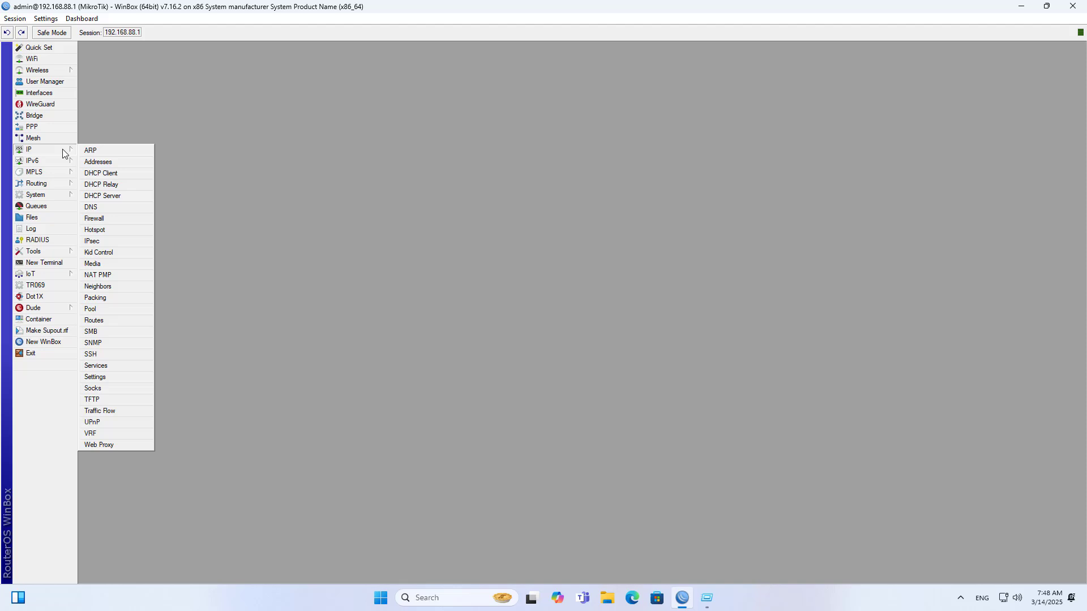
pyautogui.click(104, 164)
pyautogui.click(541, 266)
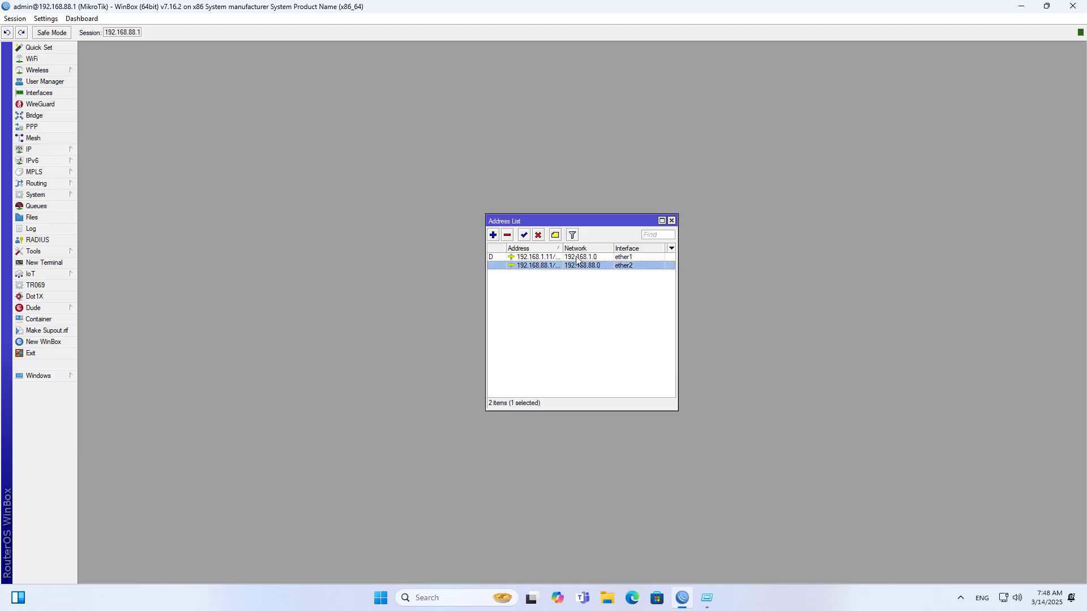
pyautogui.moveTo(677, 259); pyautogui.dragTo(807, 260)
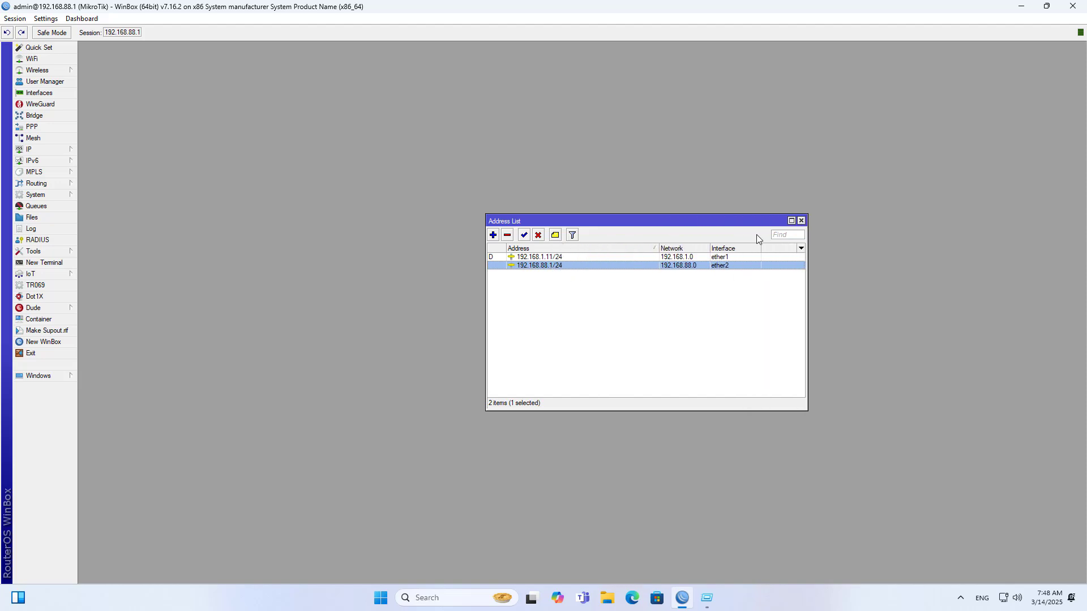
pyautogui.click(801, 220)
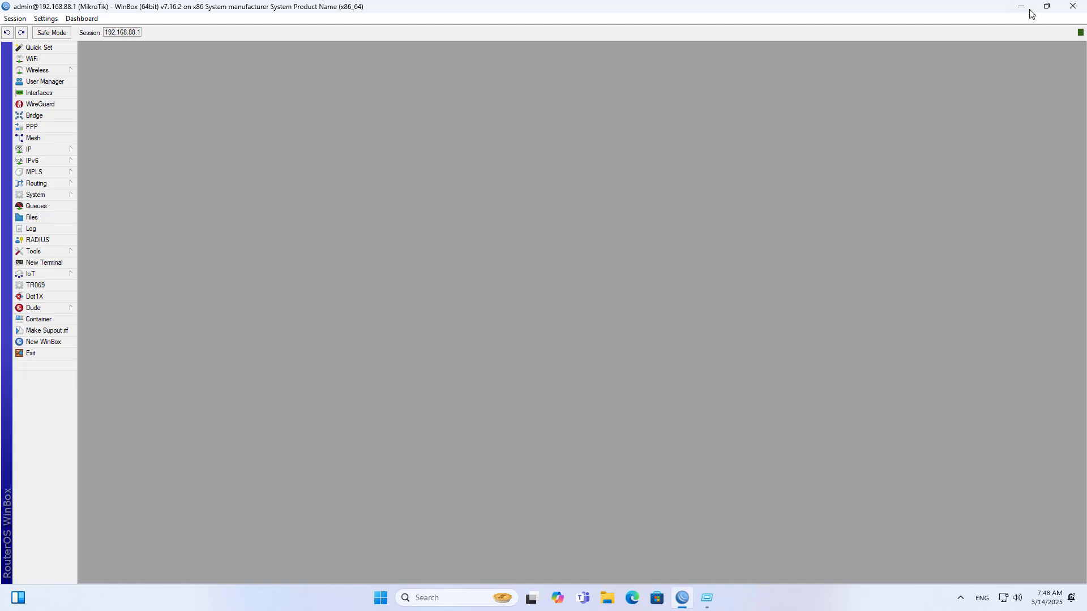
pyautogui.click(1046, 6)
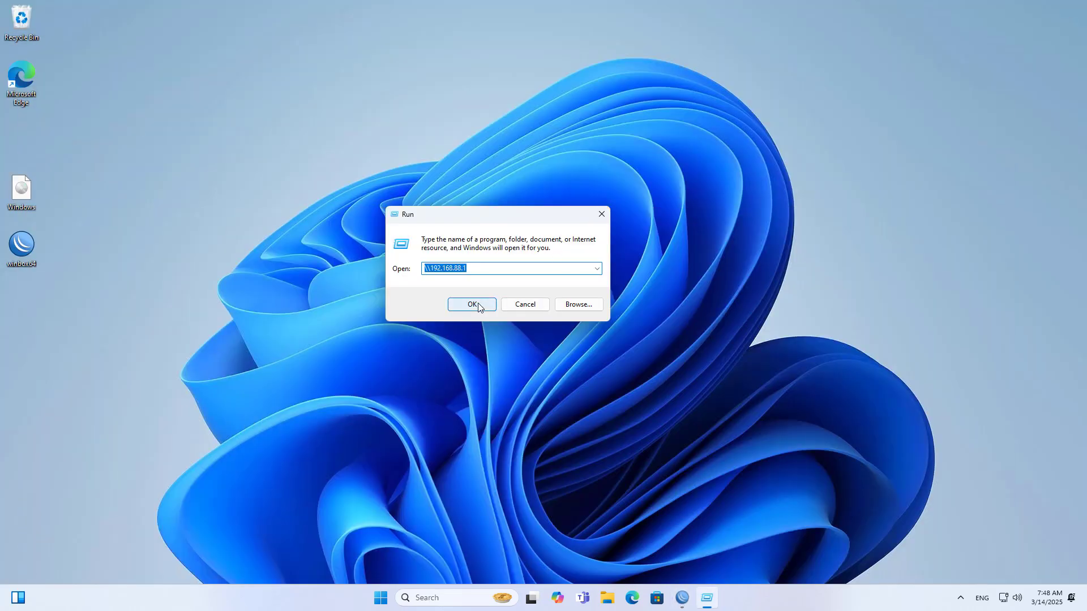
# - Connect to \\192.168.88.1 and sign in as netvn with the account password
pyautogui.click(478, 303)
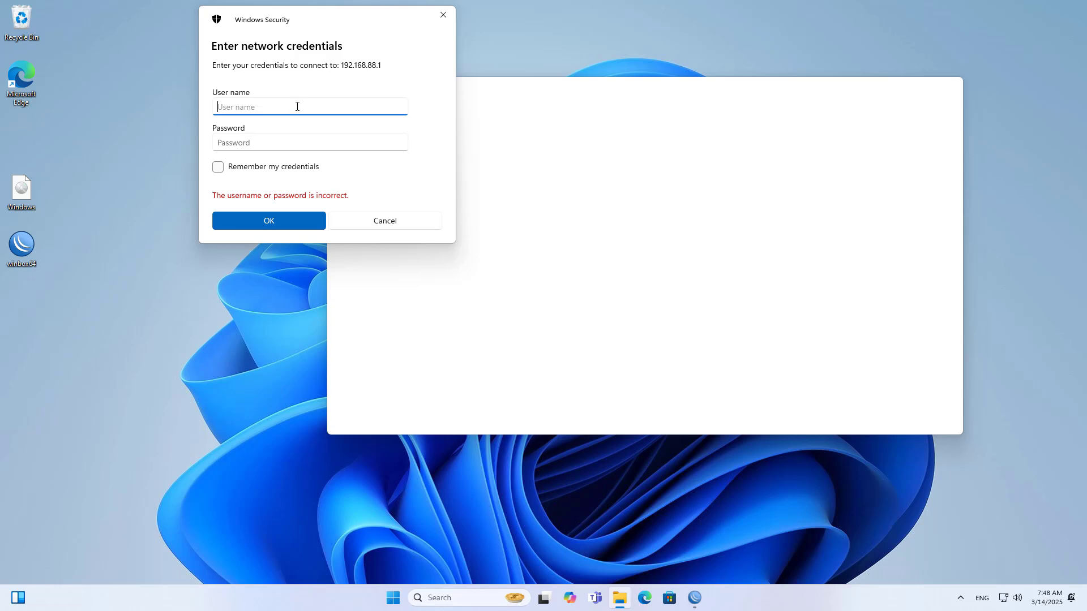
pyautogui.write('netvn')
pyautogui.click(325, 147)
pyautogui.write('**')
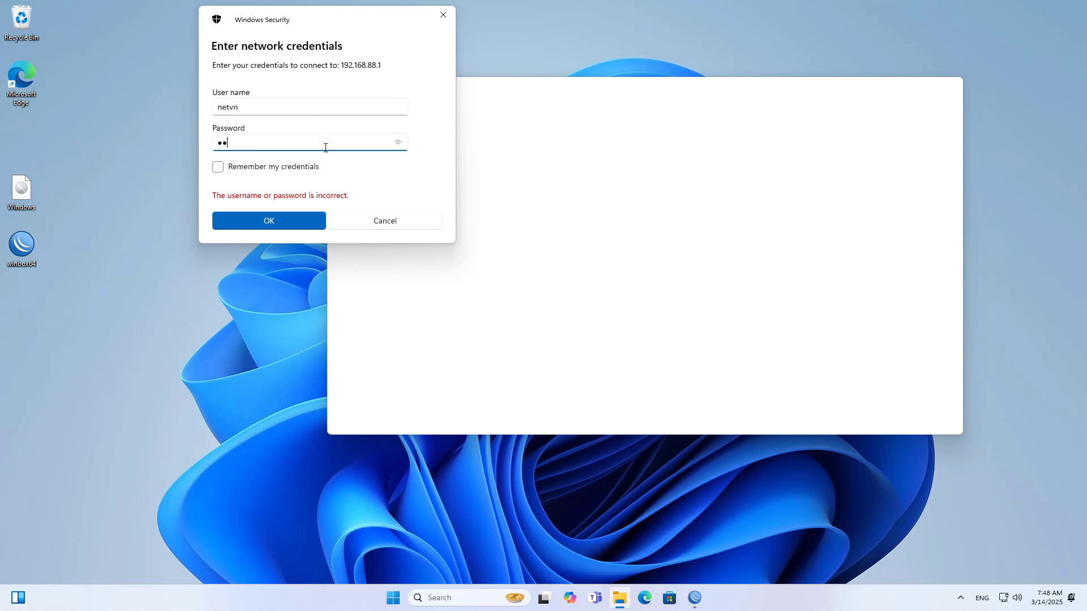
pyautogui.click(398, 142)
pyautogui.click(288, 221)
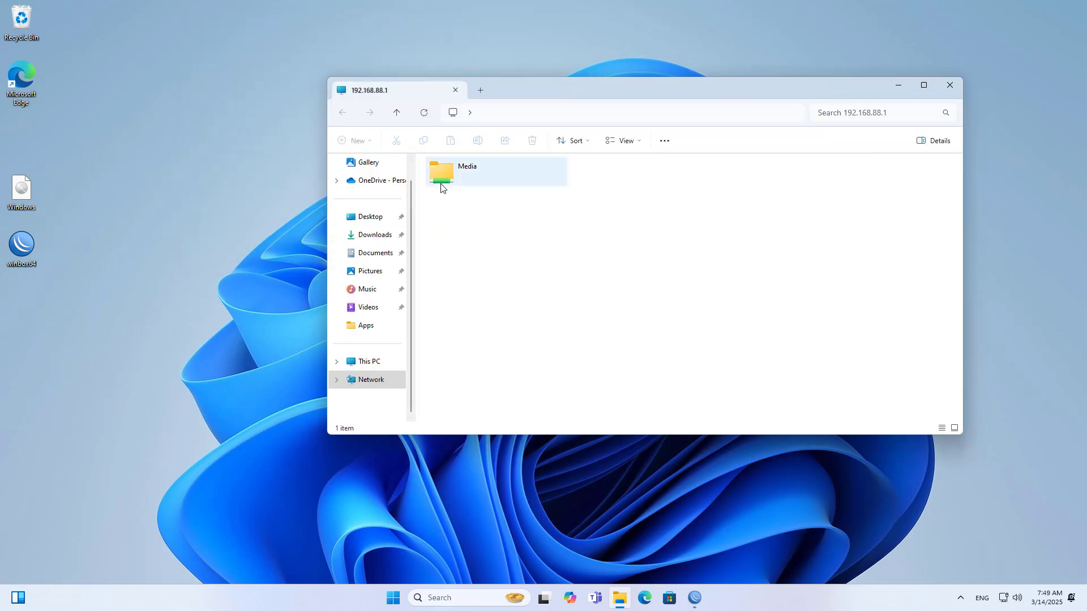
# - Open the Media share and copy the Windows disc image from the desktop into it
pyautogui.doubleClick(442, 180)
pyautogui.moveTo(73, 170); pyautogui.dragTo(11, 211)
pyautogui.rightClick(27, 199)
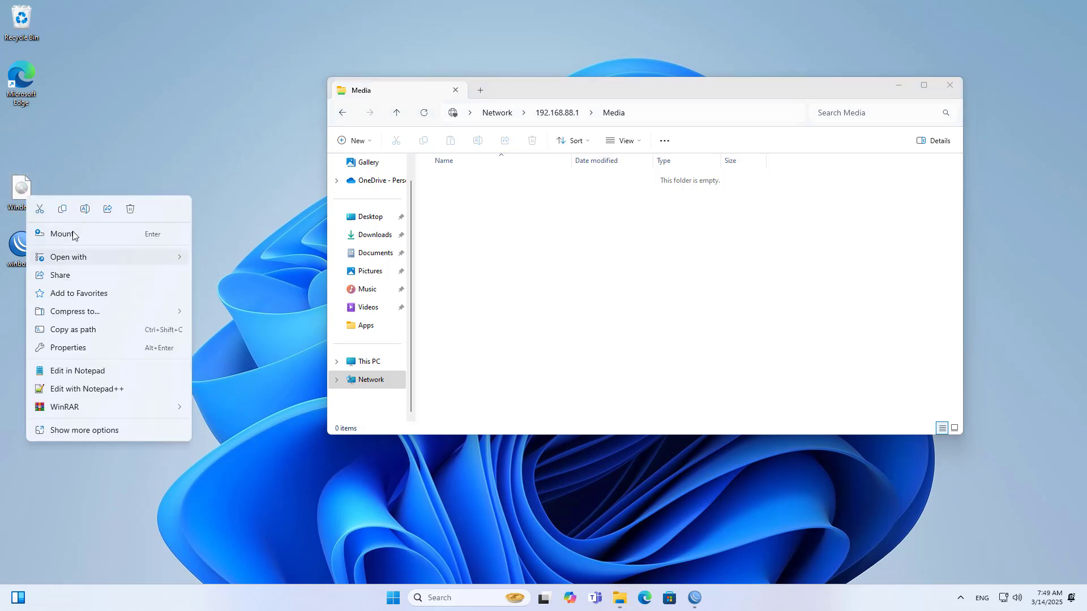
pyautogui.click(66, 213)
pyautogui.click(539, 216)
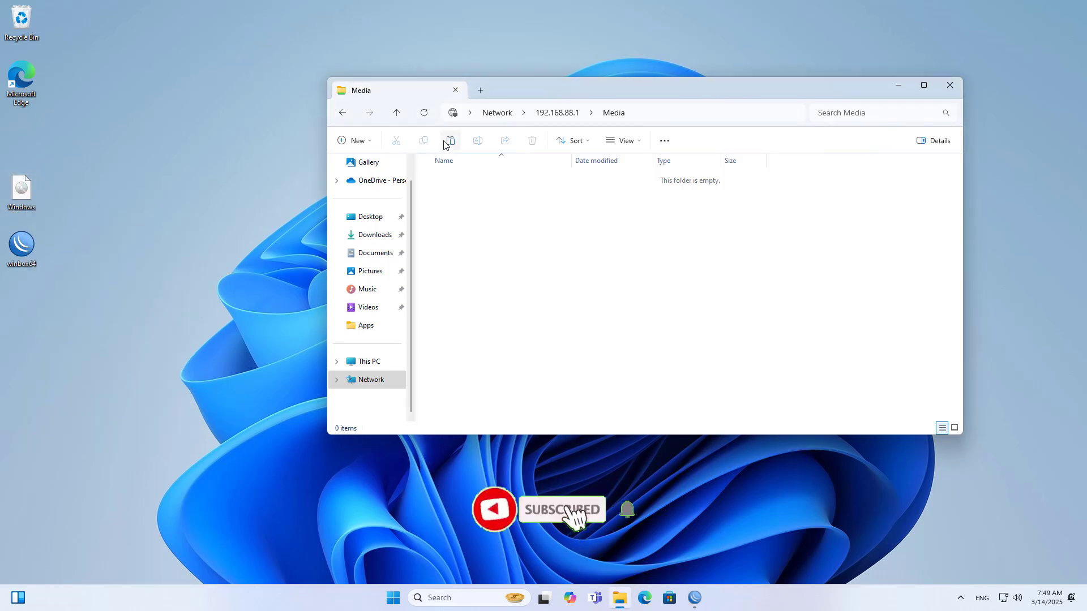
pyautogui.hotkey('ctrl', 'v')
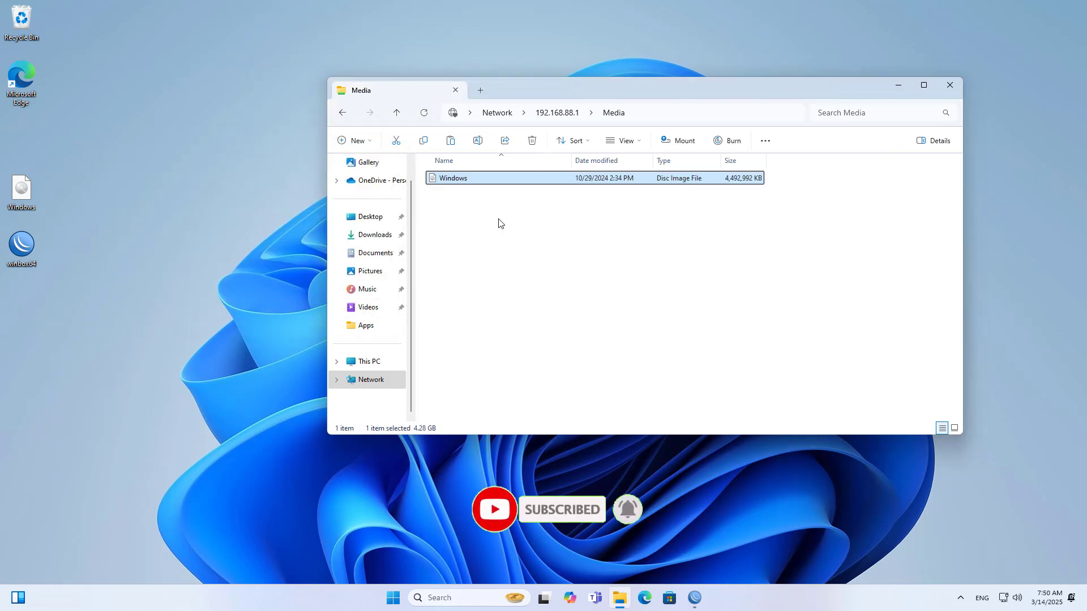
# - Check the copied Windows file and the share's network path, then close the folder window
pyautogui.moveTo(437, 231); pyautogui.dragTo(535, 171)
pyautogui.click(553, 259)
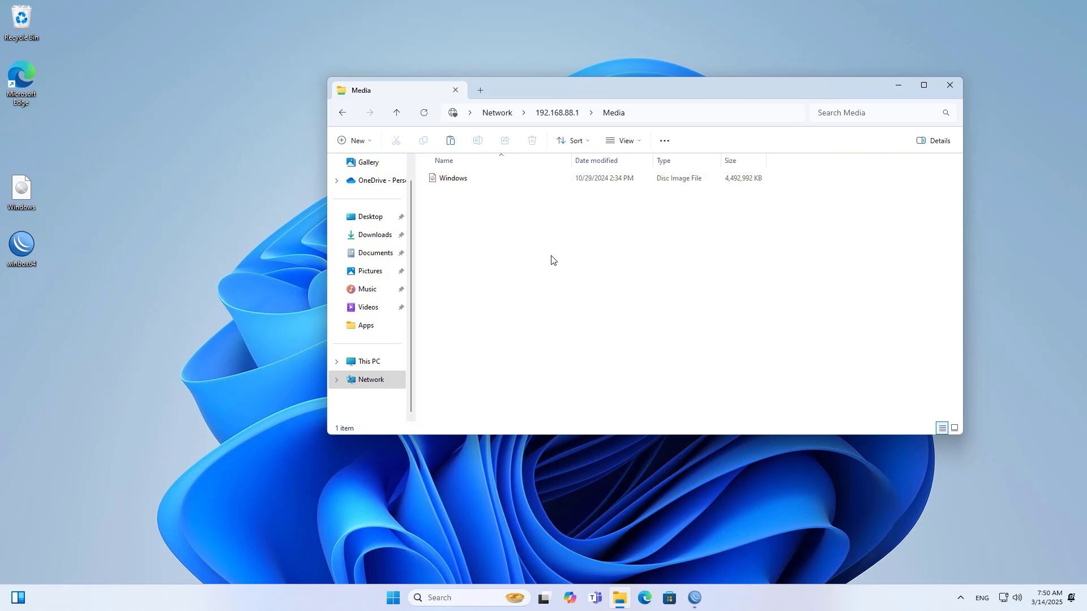
pyautogui.click(688, 114)
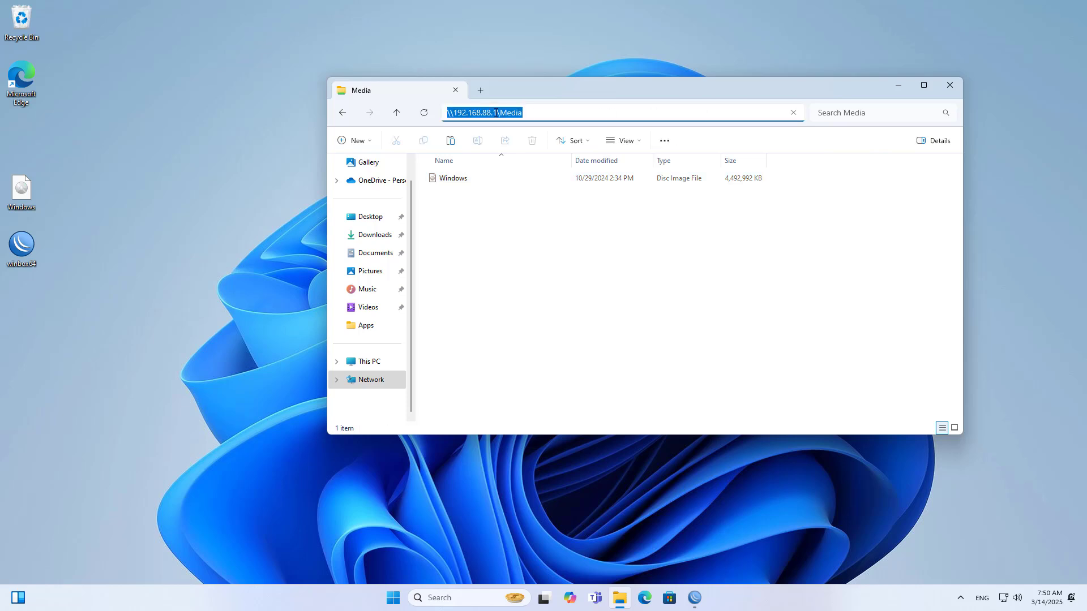
pyautogui.moveTo(497, 113); pyautogui.dragTo(454, 113)
pyautogui.click(949, 84)
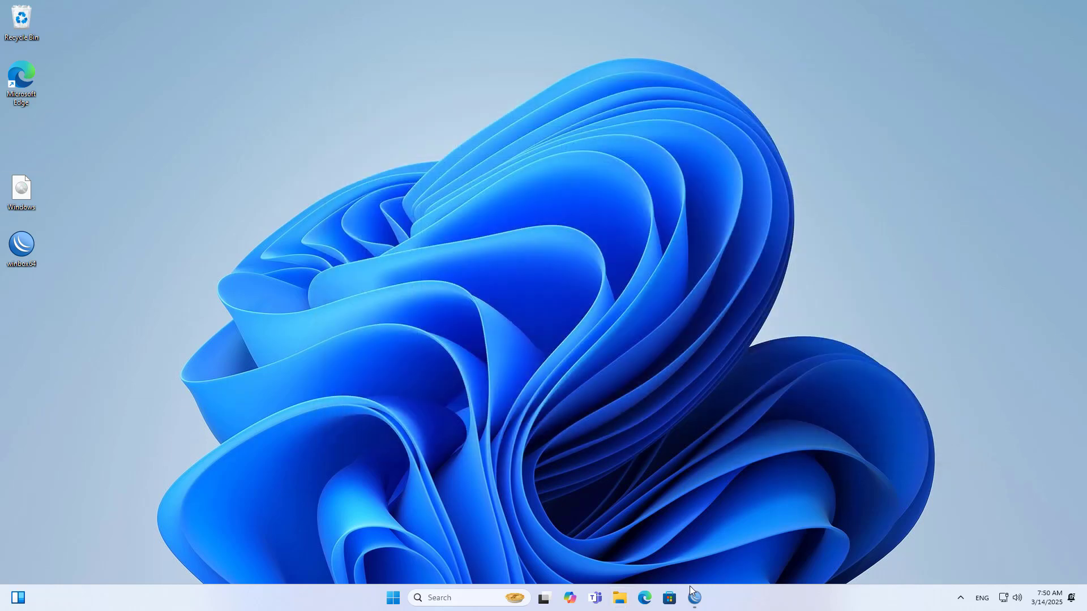
# - Switch to WinBox, open the DNS settings with the static entries list and place the two windows side by side
pyautogui.click(692, 595)
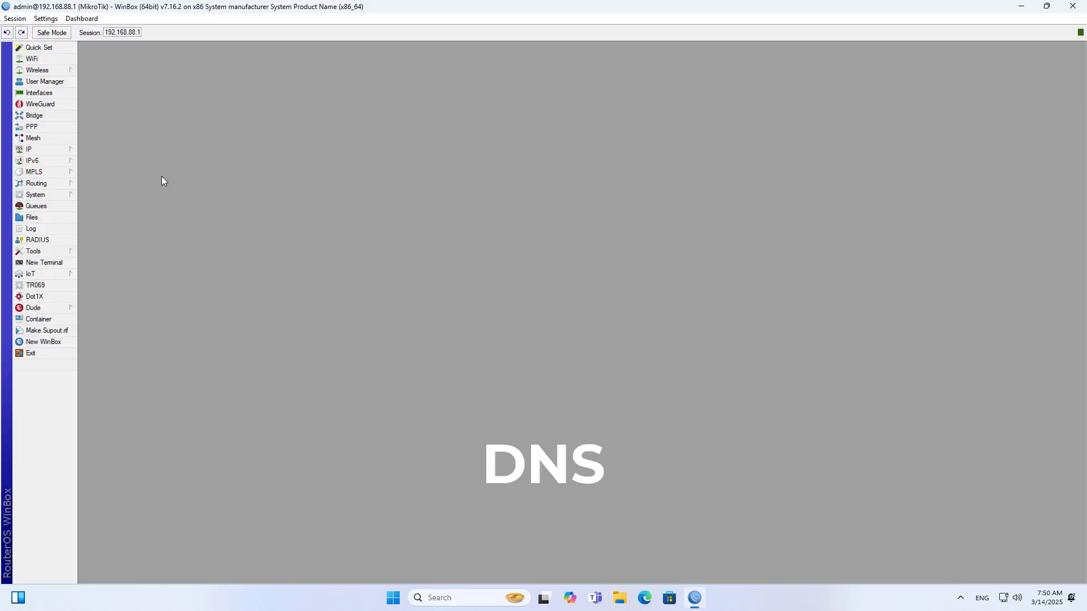
pyautogui.click(38, 149)
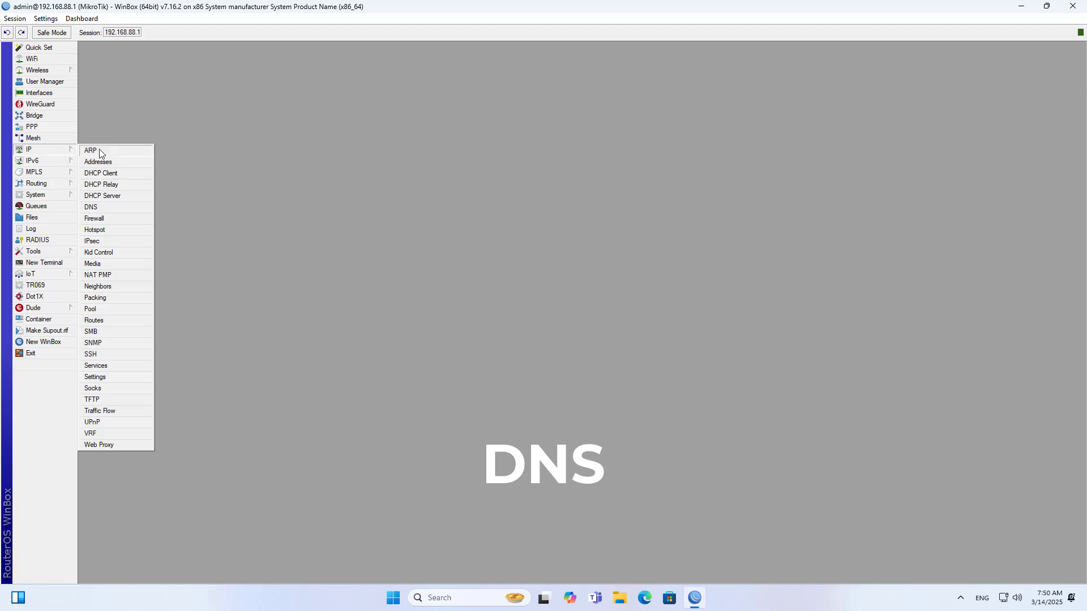
pyautogui.click(112, 209)
pyautogui.moveTo(540, 209); pyautogui.dragTo(413, 91)
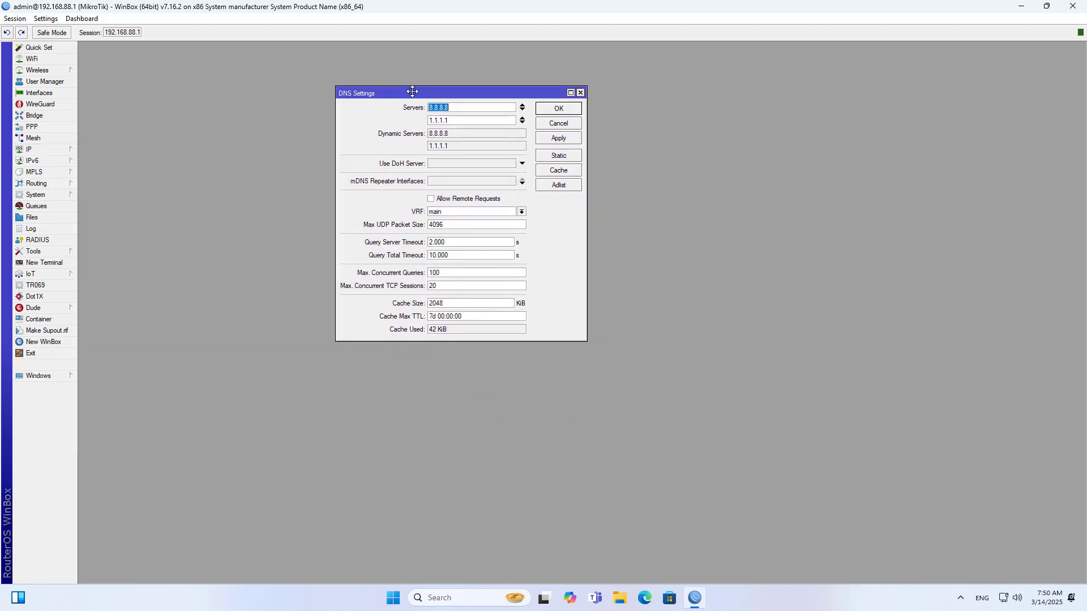
pyautogui.click(568, 161)
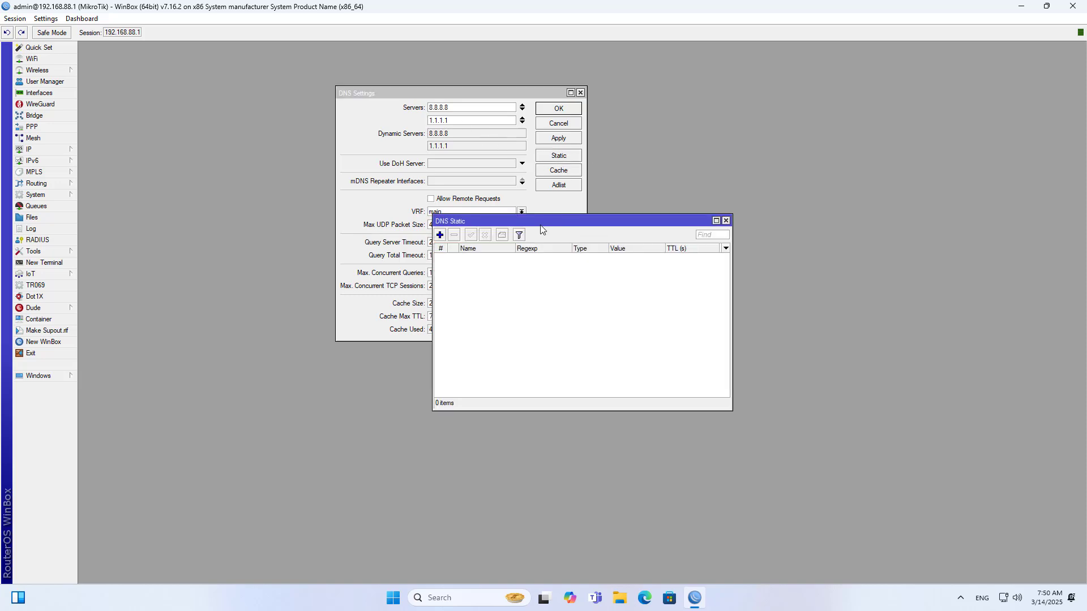
pyautogui.moveTo(545, 214); pyautogui.dragTo(714, 96)
# - Start a new static DNS entry with the name mikrotik.local and the address 192.168.88.1
pyautogui.click(606, 113)
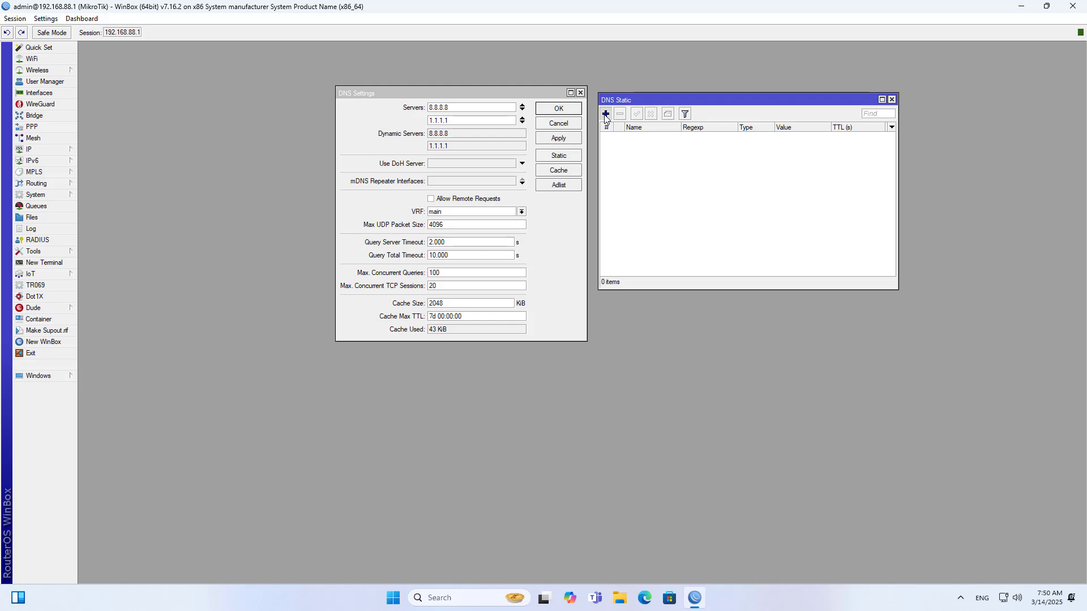
pyautogui.moveTo(575, 259); pyautogui.dragTo(587, 363)
pyautogui.write('m')
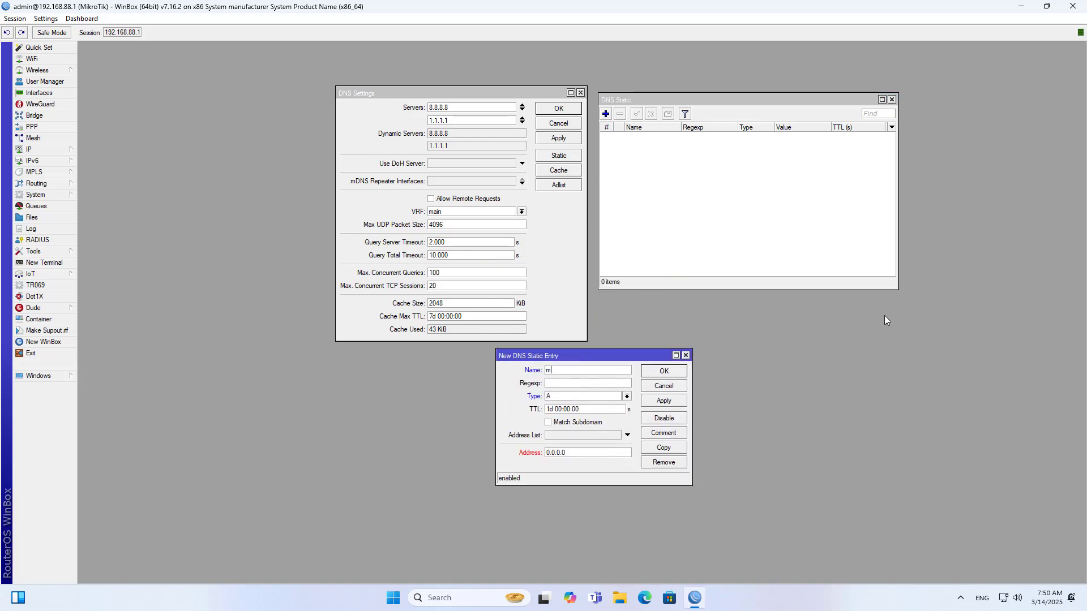
pyautogui.write('ikrotik.local')
pyautogui.moveTo(594, 370); pyautogui.dragTo(535, 371)
pyautogui.moveTo(576, 453); pyautogui.dragTo(543, 451)
pyautogui.write('192.168.88.1')
pyautogui.moveTo(594, 453); pyautogui.dragTo(535, 452)
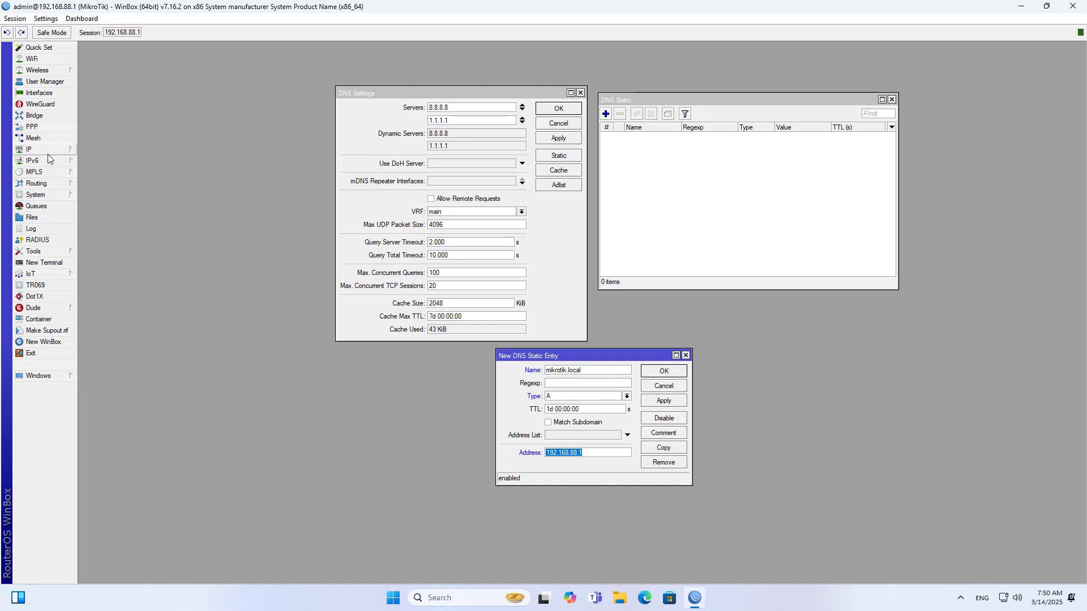
# - Open the router's address list beside the DNS entry and compare the ether2 address with the entry's address
pyautogui.click(31, 149)
pyautogui.click(96, 163)
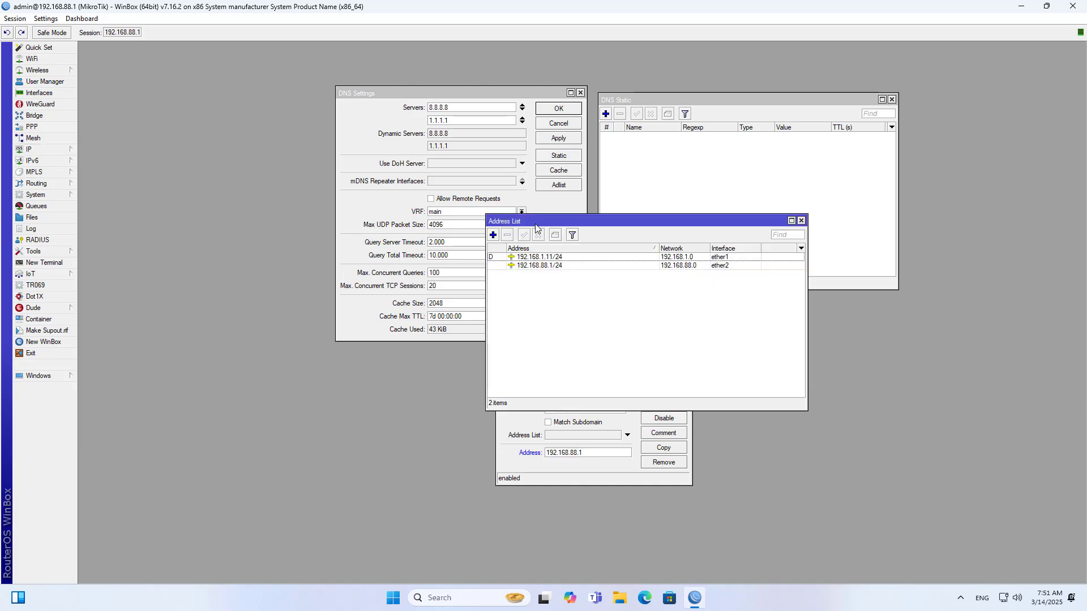
pyautogui.moveTo(535, 227); pyautogui.dragTo(749, 326)
pyautogui.click(758, 366)
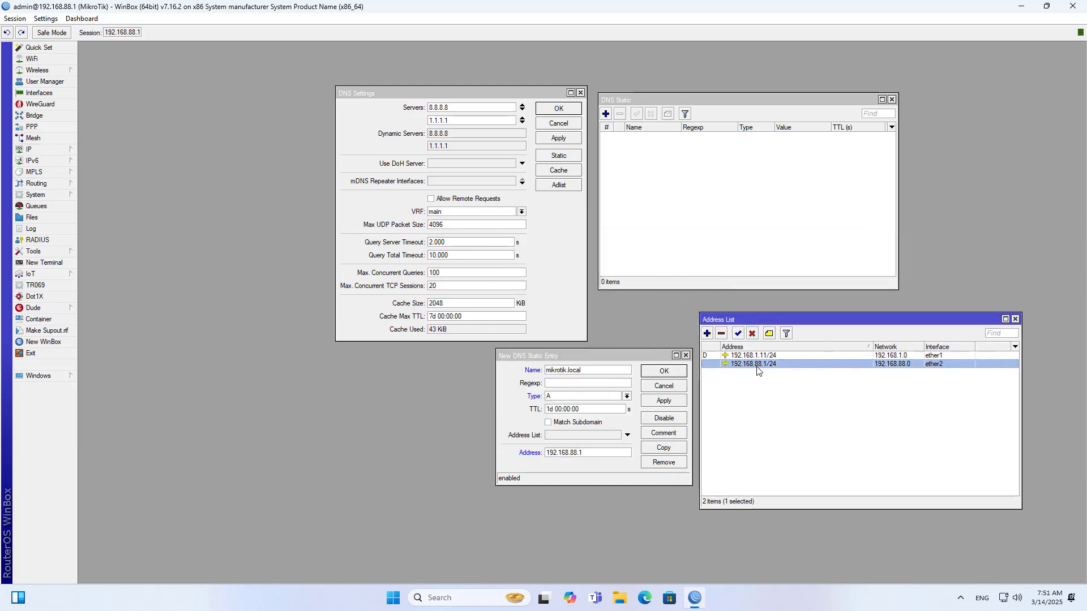
pyautogui.doubleClick(575, 452)
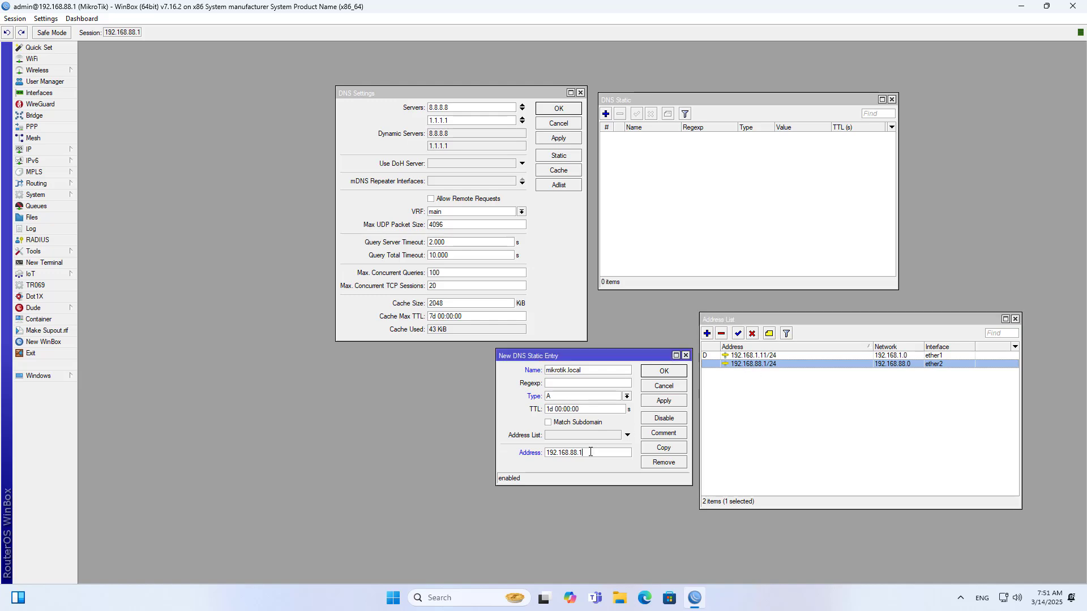
pyautogui.click(757, 368)
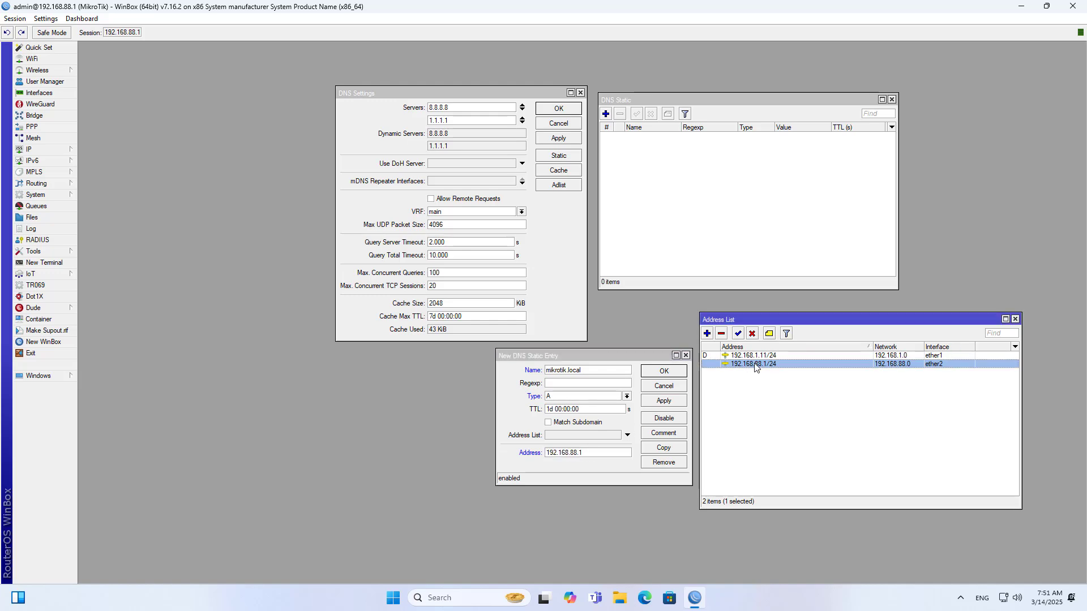
pyautogui.click(623, 363)
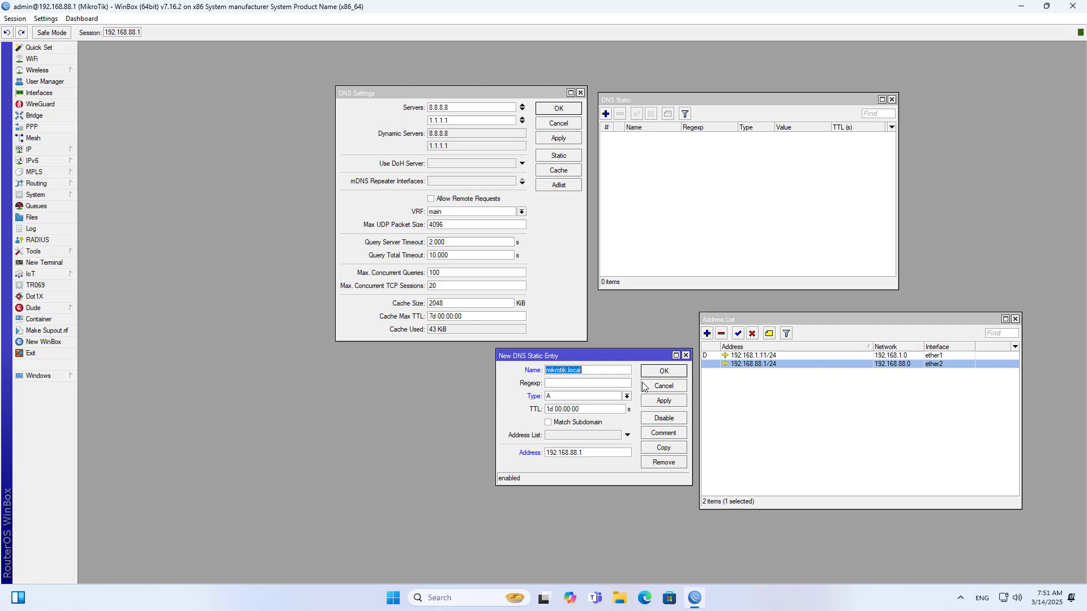
# - Apply the mikrotik.local DNS entry, check it in the static list and confirm it
pyautogui.click(673, 401)
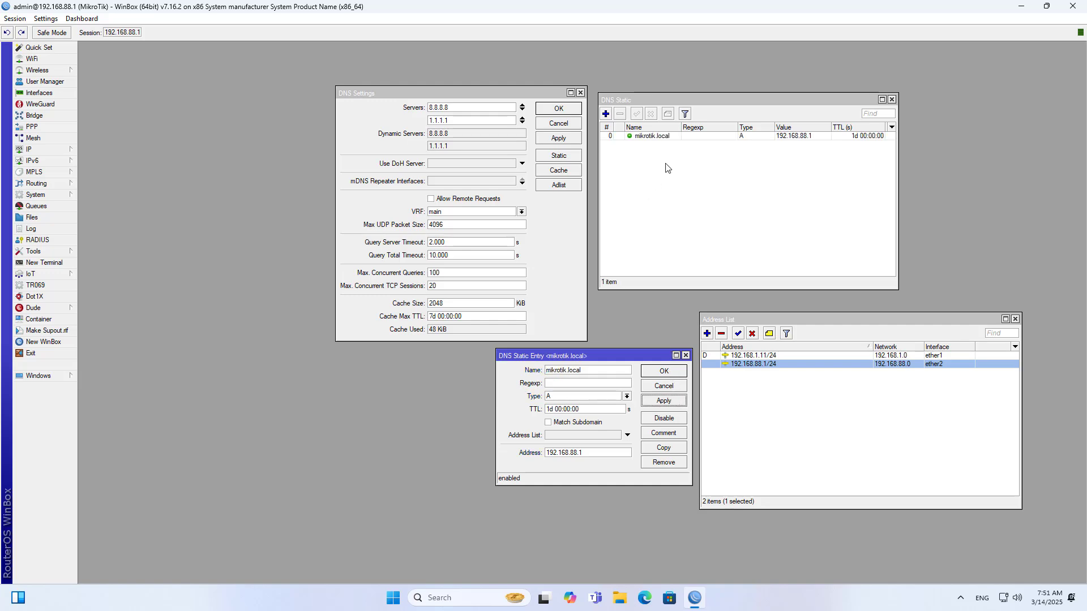
pyautogui.click(673, 138)
pyautogui.click(675, 371)
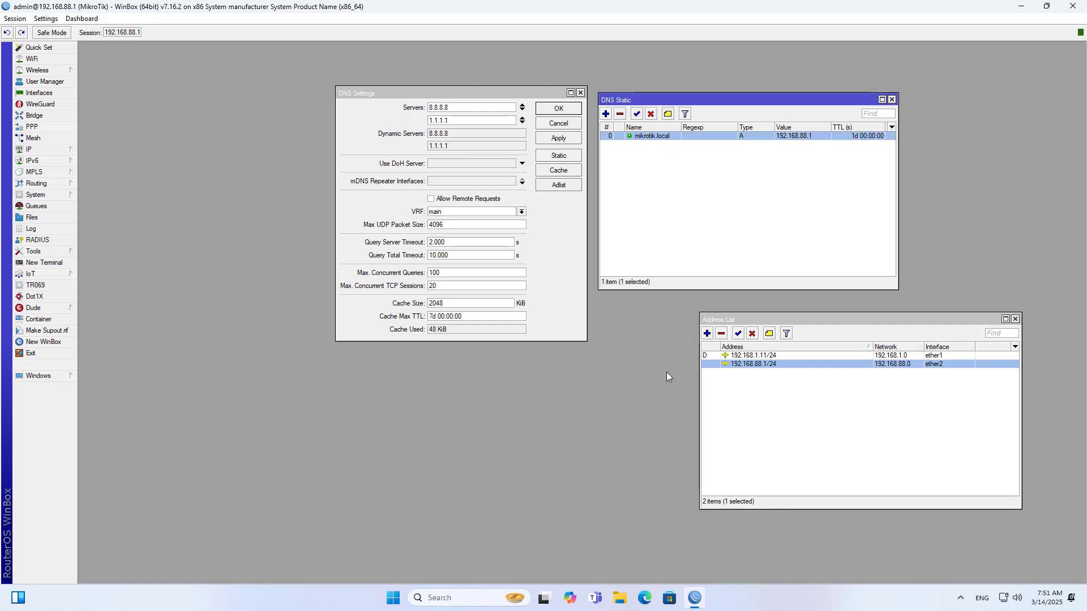
# - Close the address list and both DNS windows, then minimize WinBox
pyautogui.click(1014, 319)
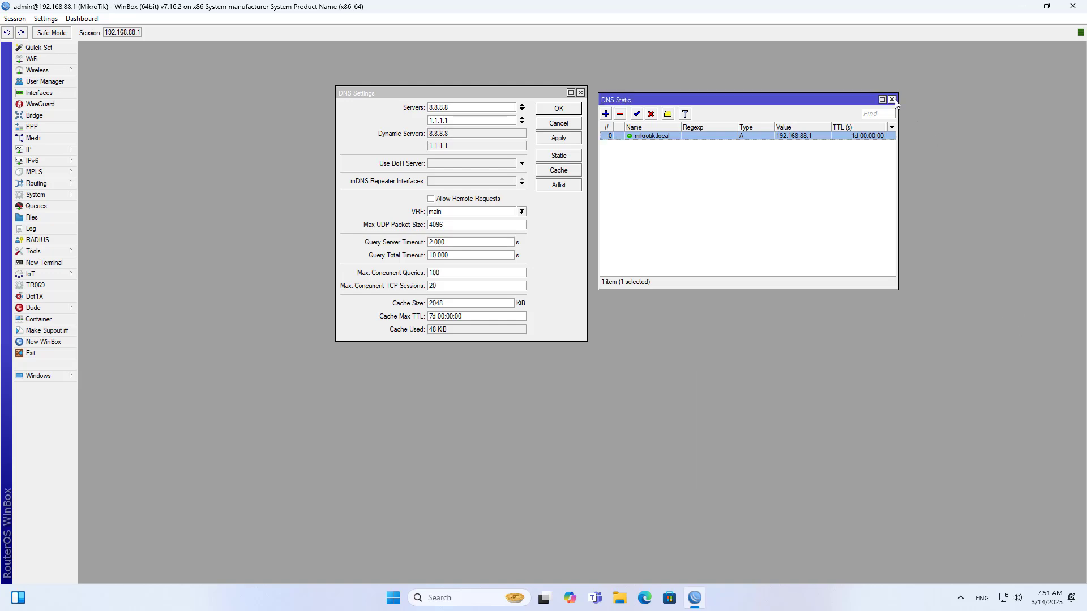
pyautogui.click(893, 99)
pyautogui.click(580, 93)
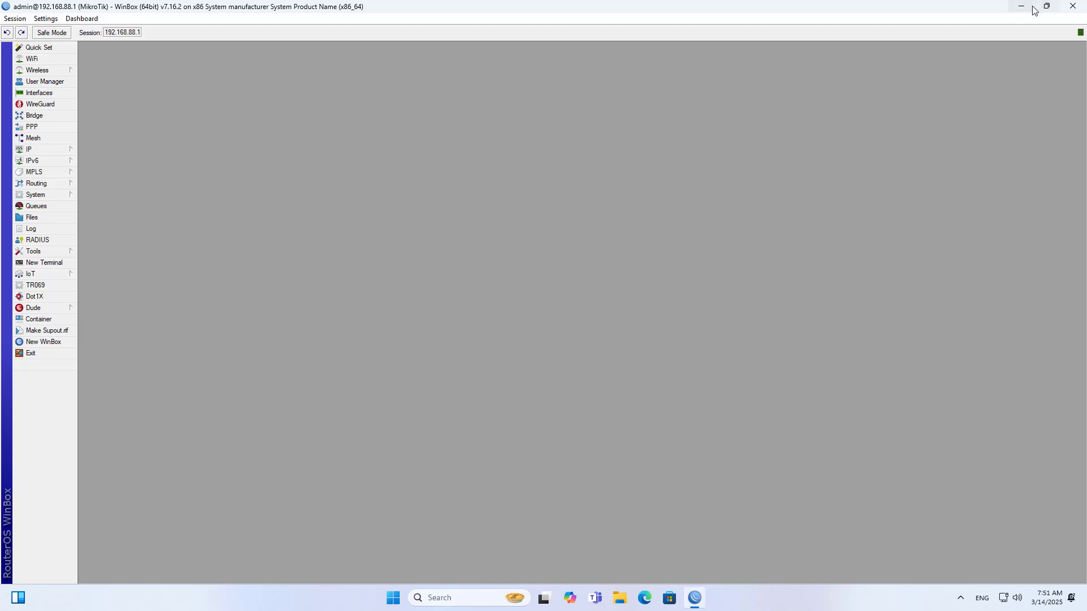
pyautogui.click(1021, 6)
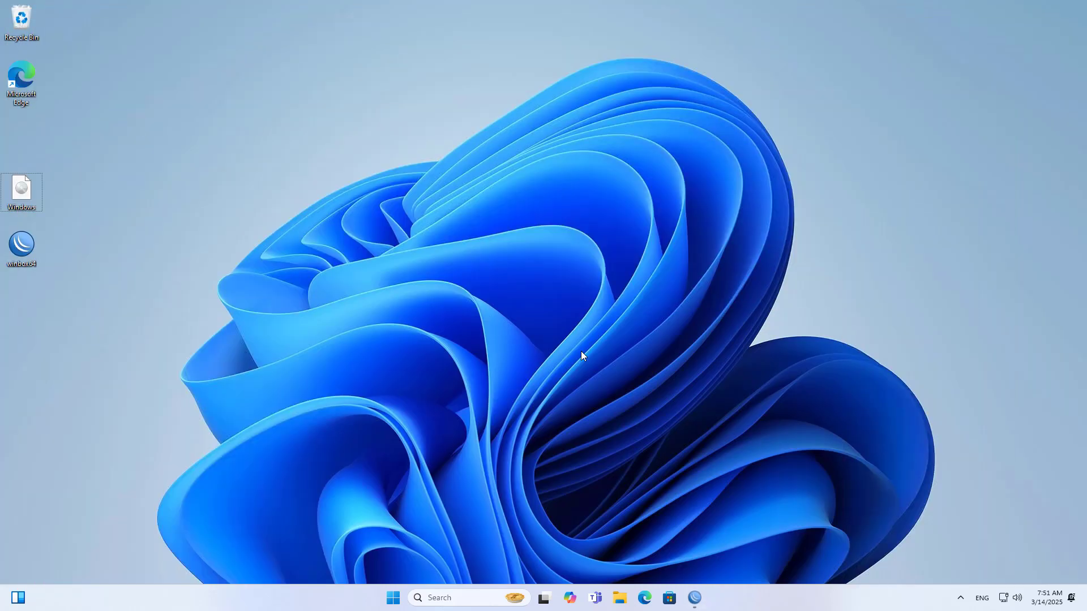
# - Open the Windows Run dialog, move it to the middle of the desktop and enter \\mikrotik.local as the path
pyautogui.press('super+r')
pyautogui.moveTo(179, 467); pyautogui.dragTo(709, 163)
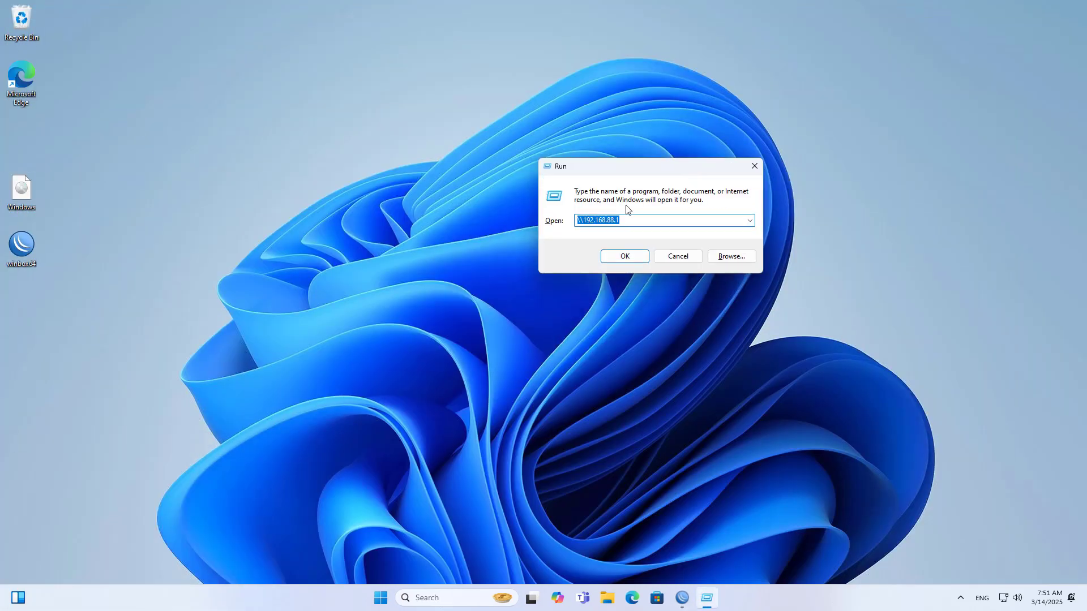
pyautogui.click(584, 221)
pyautogui.moveTo(583, 221); pyautogui.dragTo(645, 217)
pyautogui.write('mikrotik.l')
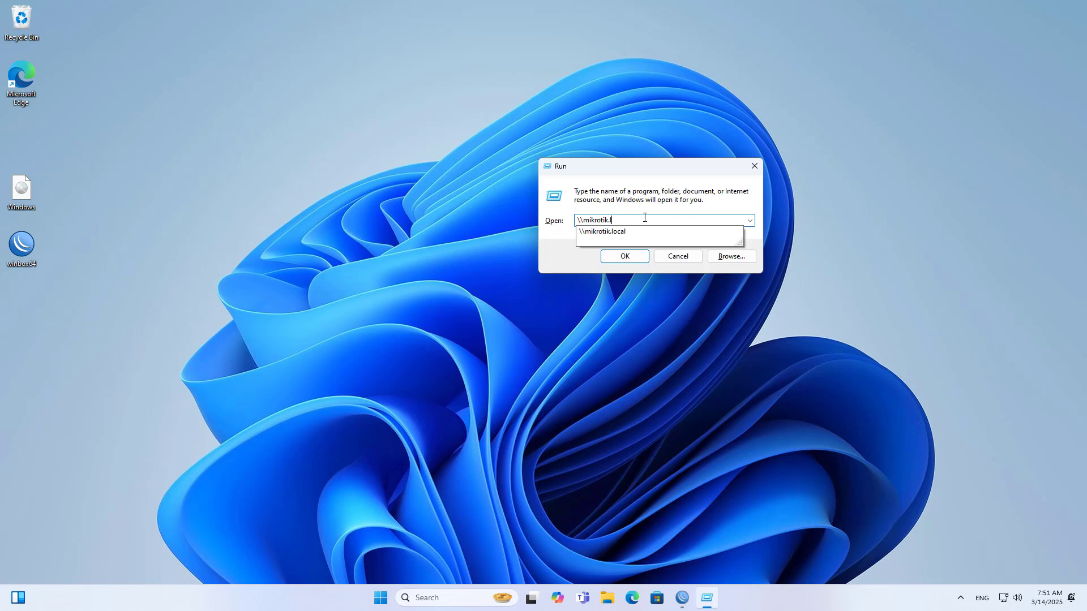
pyautogui.write('ocal')
pyautogui.moveTo(645, 221); pyautogui.dragTo(583, 221)
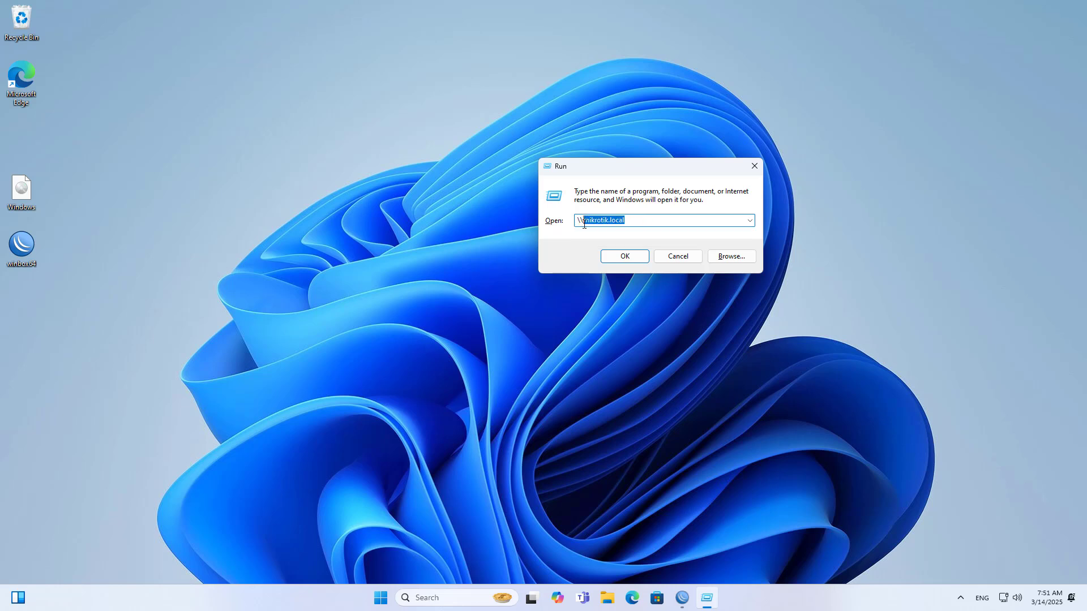
# - Connect to mikrotik.local as netvn with the account password and open the lowercase media share
pyautogui.click(612, 258)
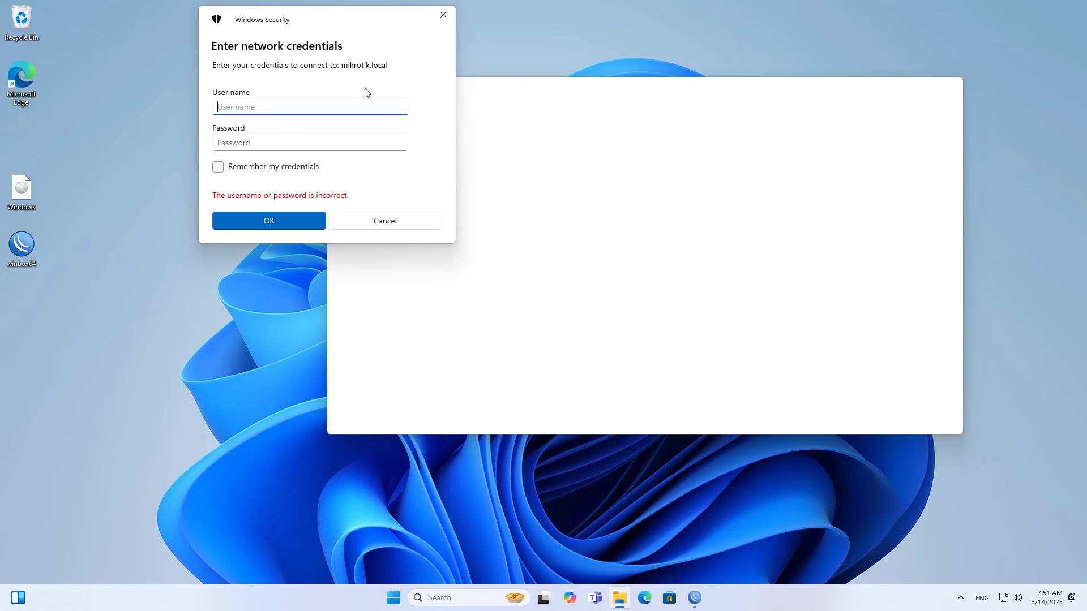
pyautogui.write('netvn')
pyautogui.press('Tab')
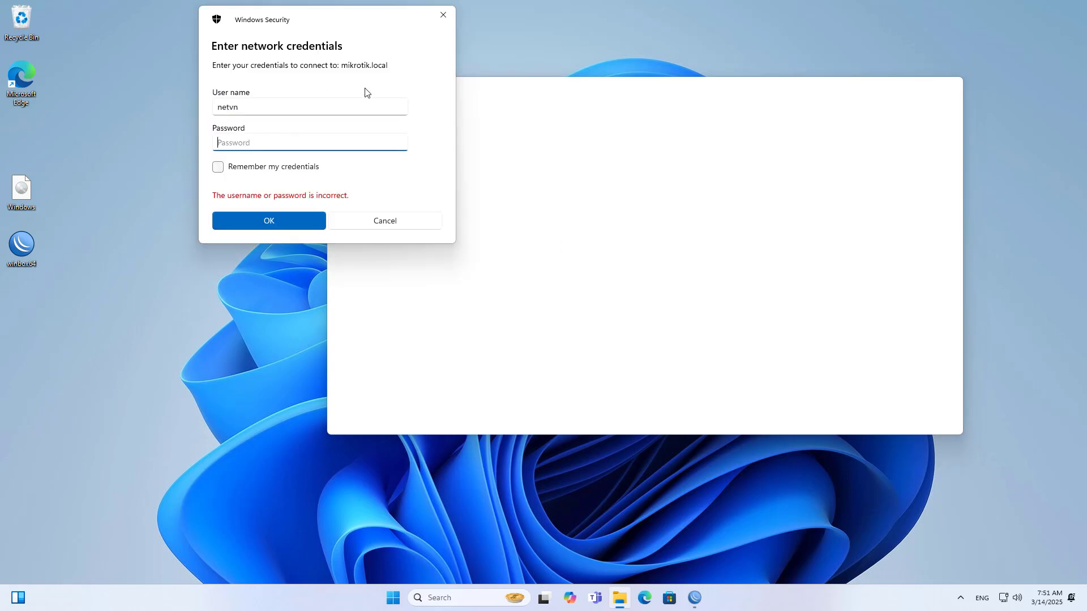
pyautogui.write('••')
pyautogui.click(291, 221)
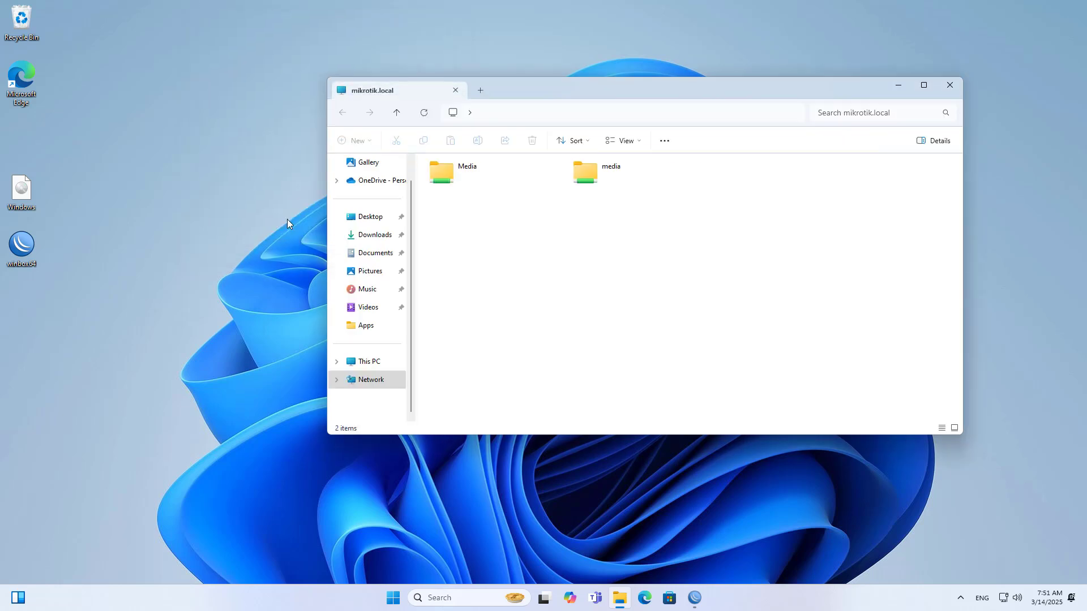
pyautogui.click(592, 178)
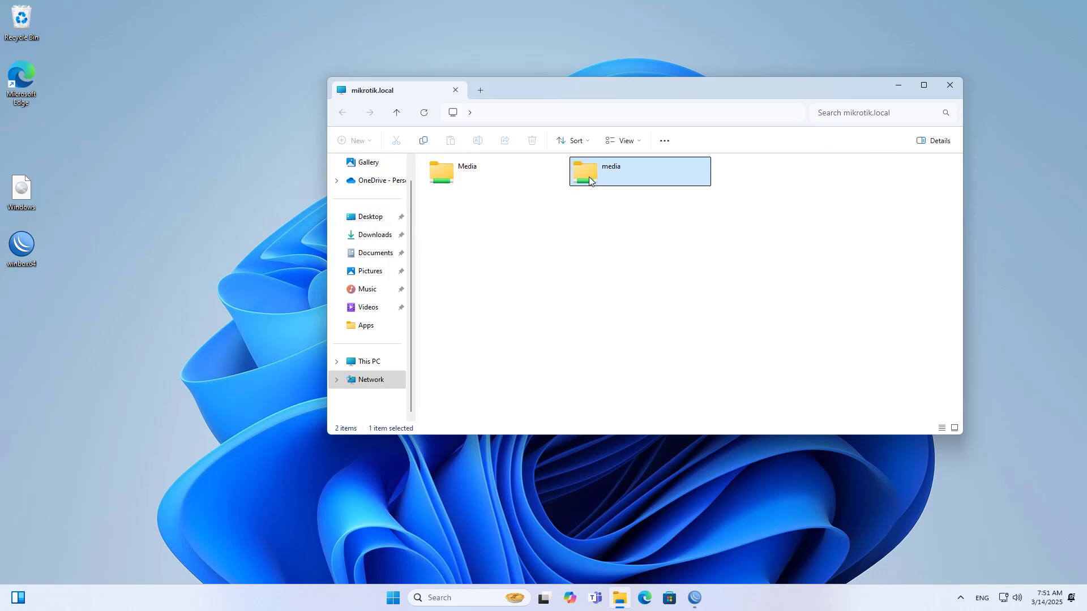
pyautogui.doubleClick(595, 184)
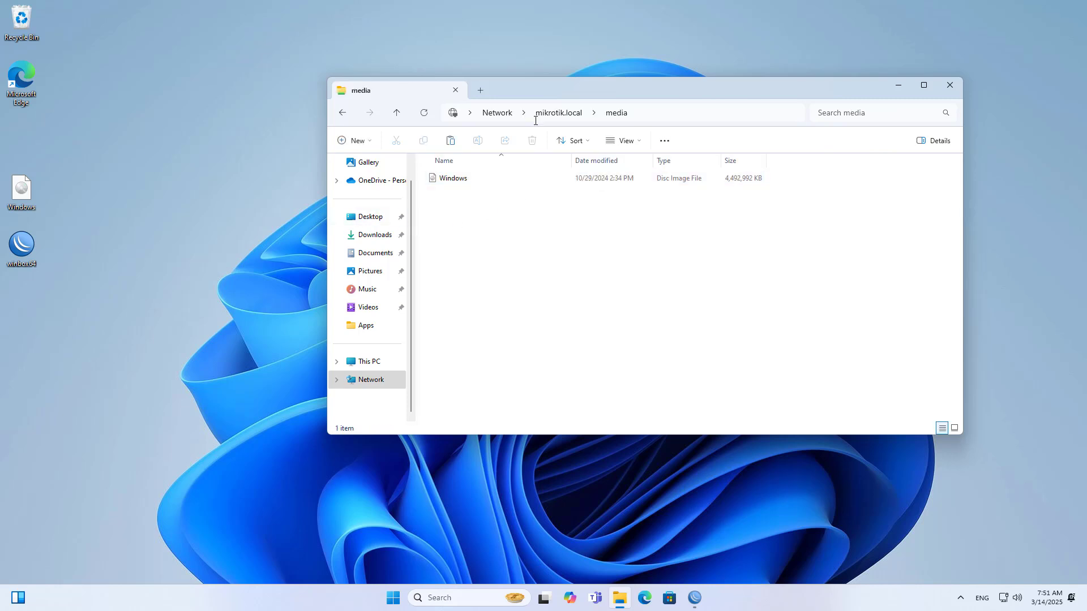